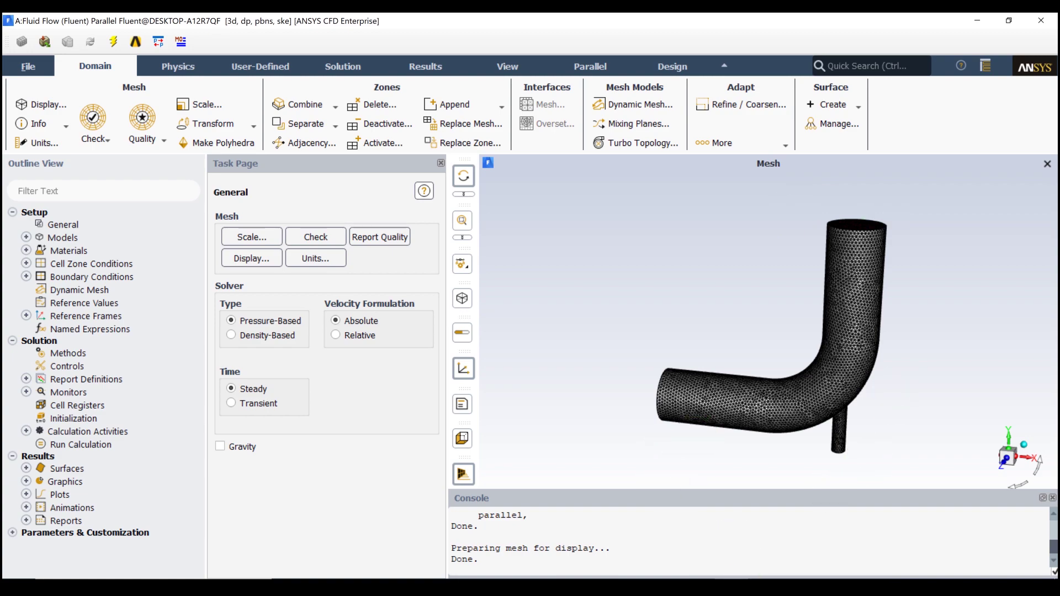
Step: Consult the problem specification figure in Photos, and in Fluent make inlet_small's velocity magnitude an input parameter named inlet_velocity
{"action": "key", "text": "alt+Tab"}
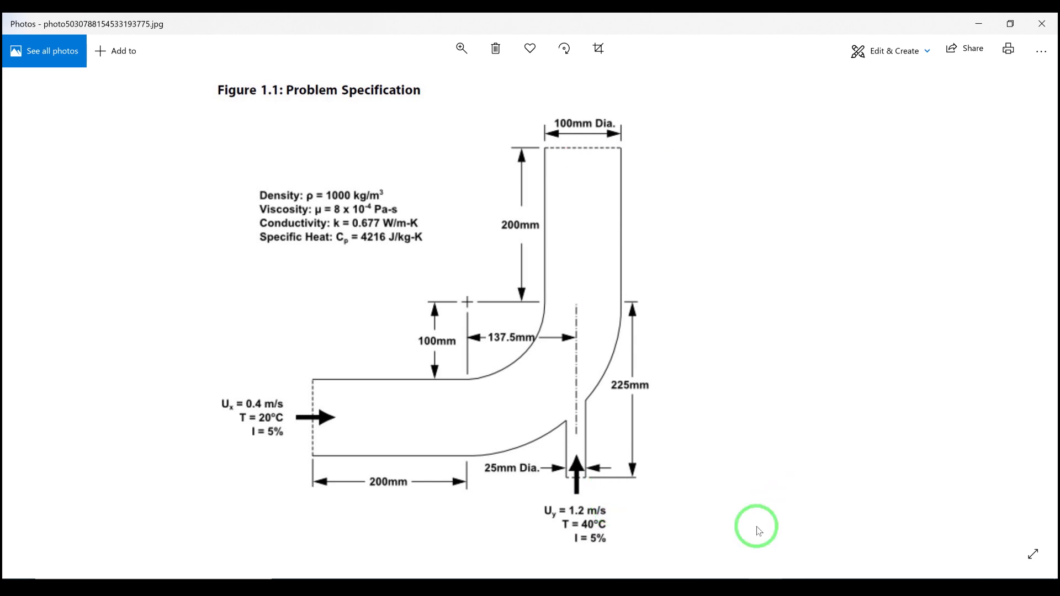
{"action": "left_click", "coordinate": [738, 577]}
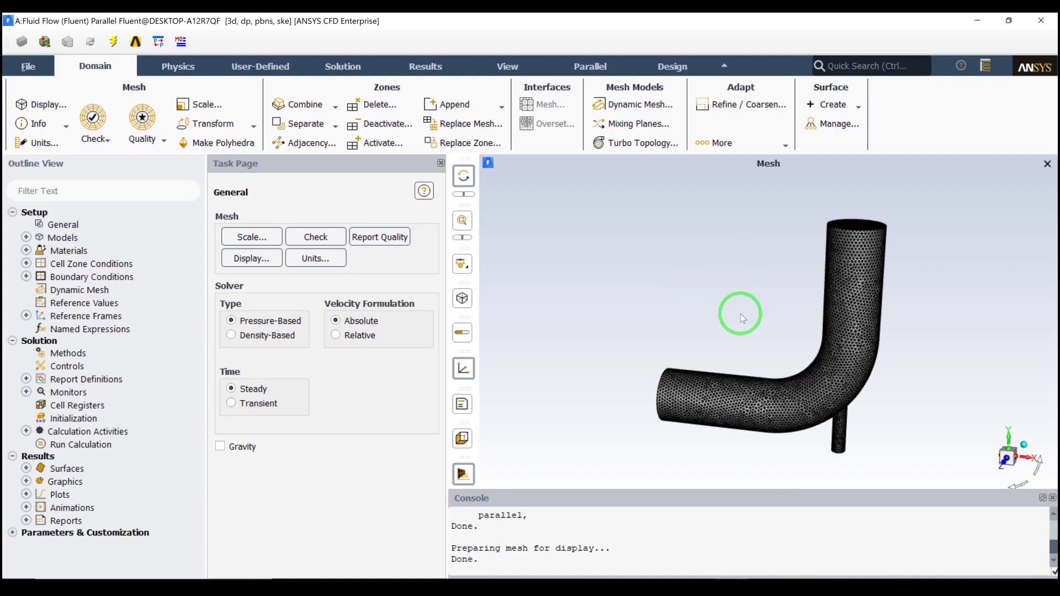
{"action": "left_click", "coordinate": [26, 277]}
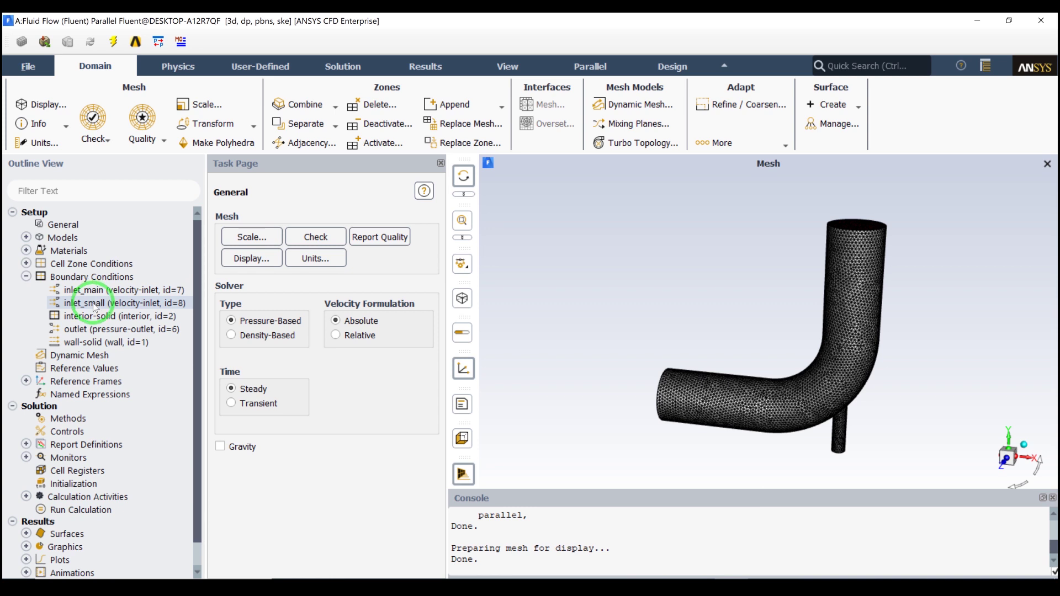
{"action": "left_click", "coordinate": [94, 306]}
{"action": "left_click", "coordinate": [94, 329], "text": "ctrl"}
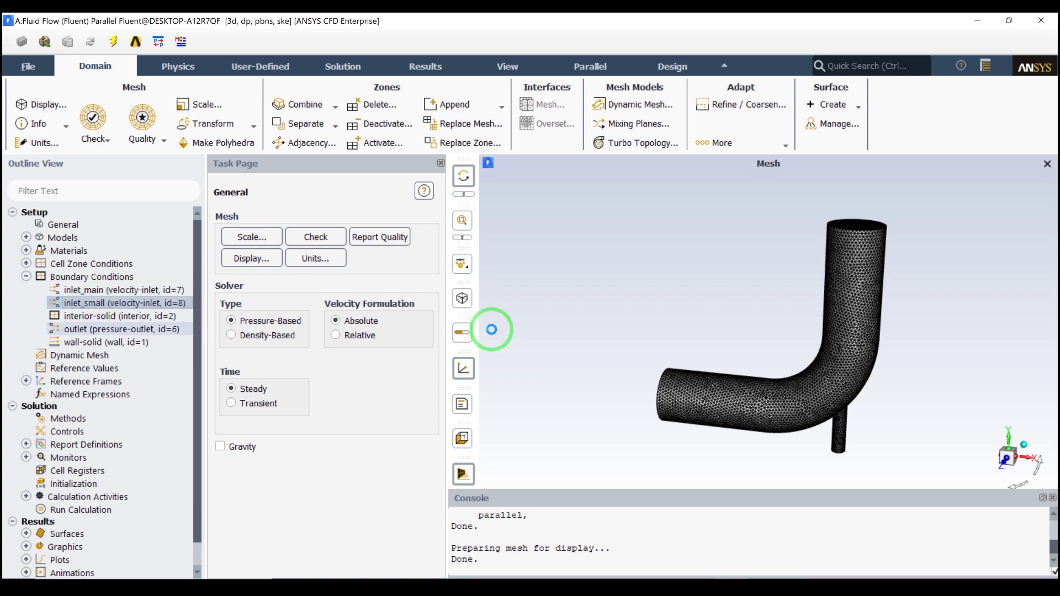
{"action": "left_click_drag", "start_coordinate": [466, 325], "coordinate": [512, 160]}
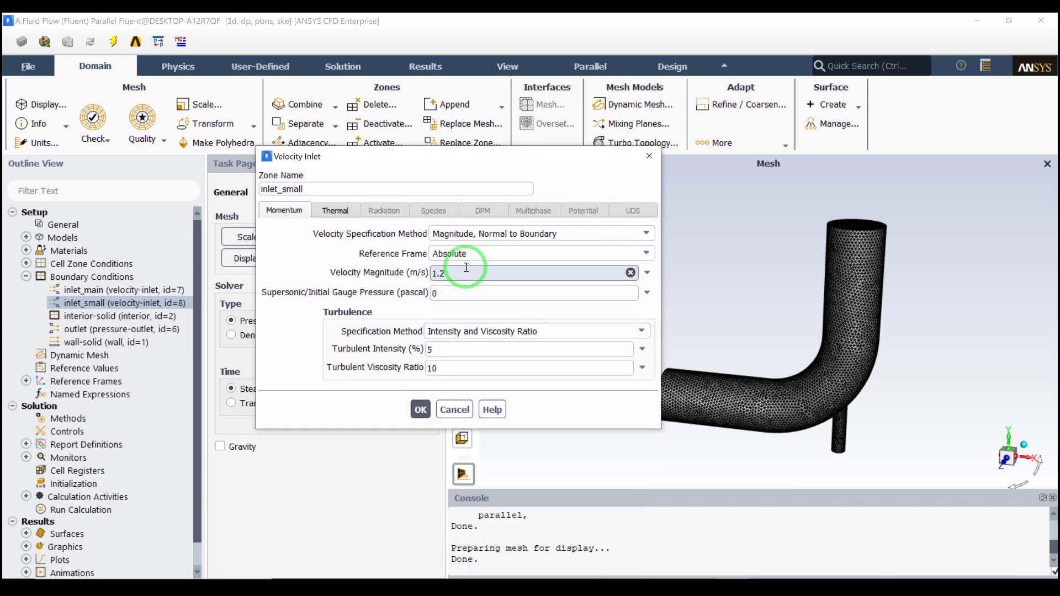
{"action": "left_click", "coordinate": [647, 274]}
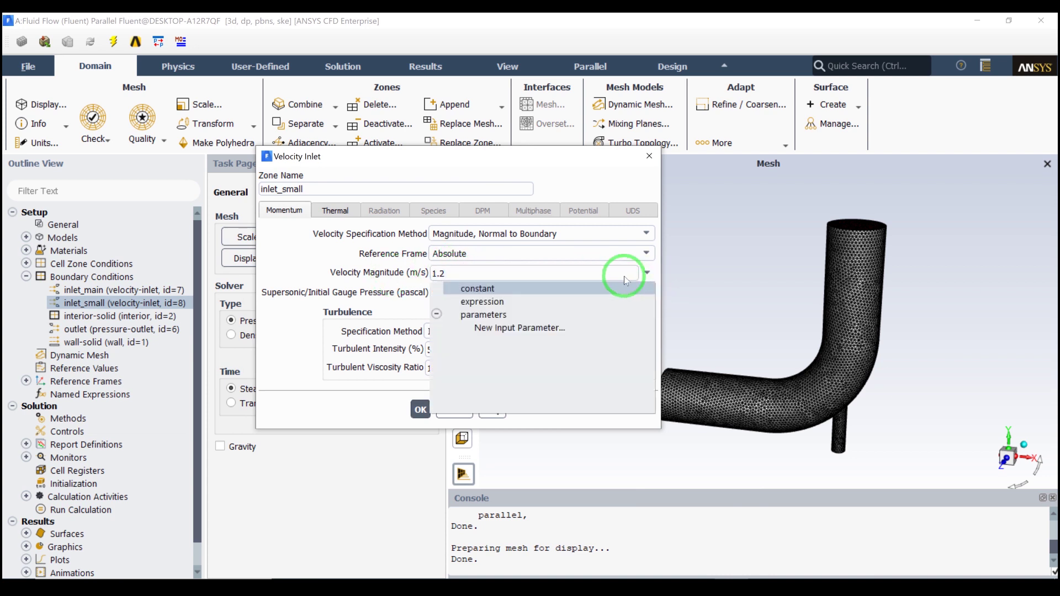
{"action": "left_click", "coordinate": [535, 329]}
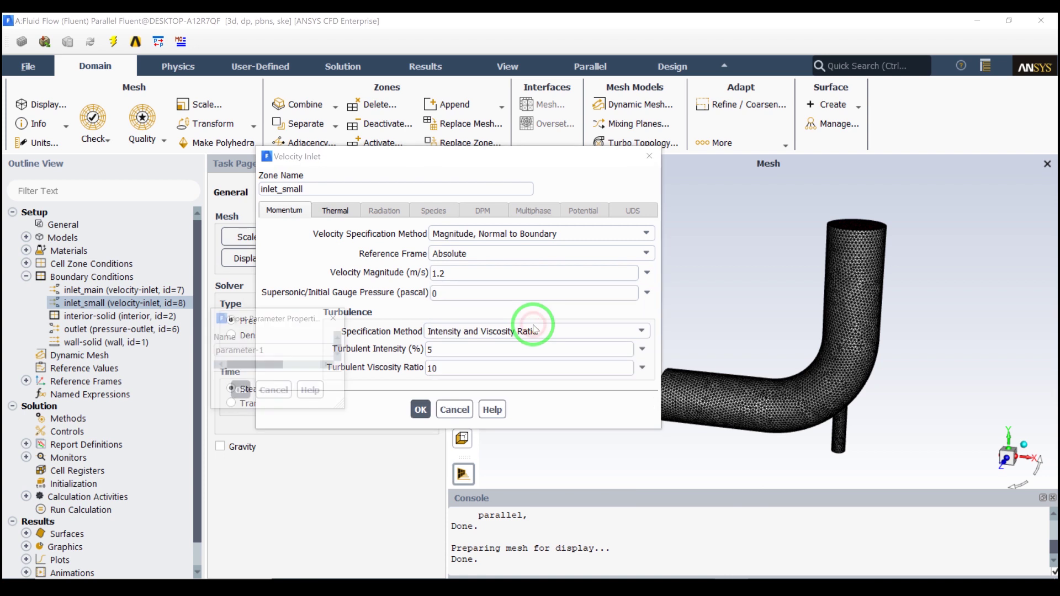
{"action": "left_click", "coordinate": [531, 238]}
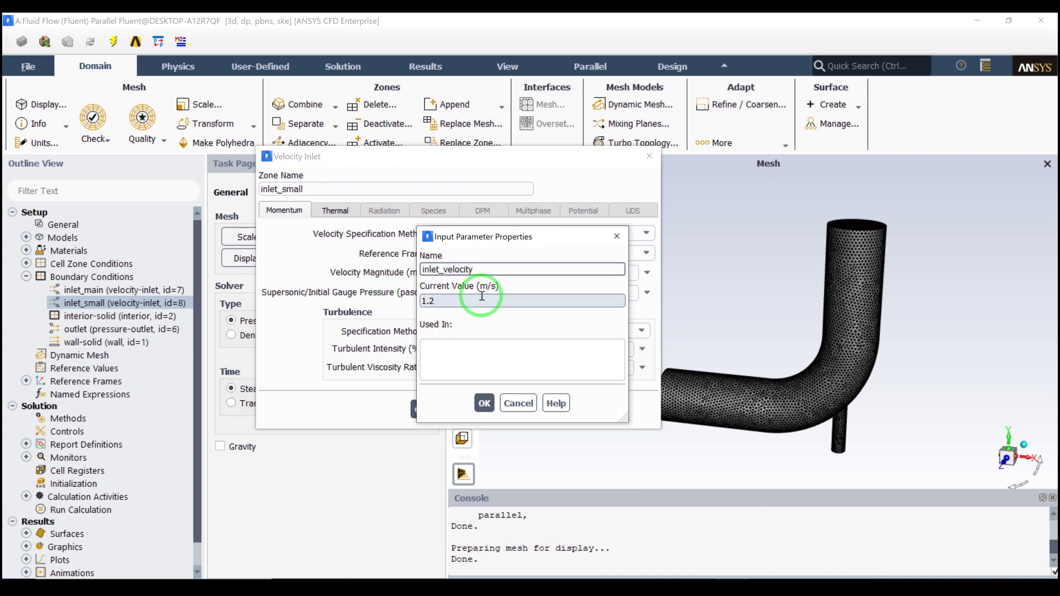
{"action": "left_click", "coordinate": [485, 403]}
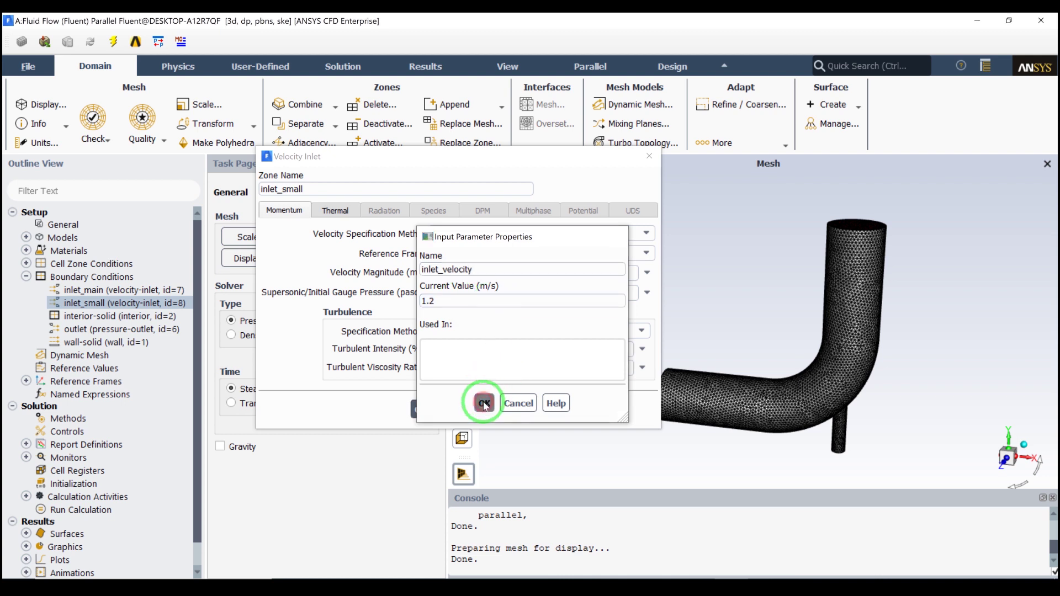
Step: Make inlet_small's temperature an input parameter named inlet_temp and apply the boundary condition
{"action": "left_click", "coordinate": [338, 212]}
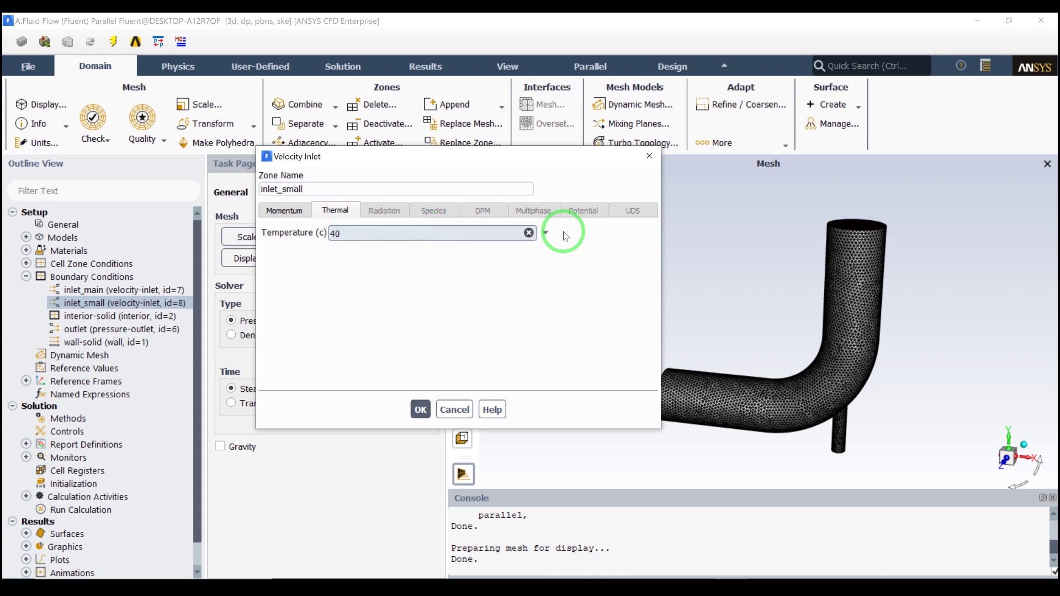
{"action": "left_click", "coordinate": [545, 233]}
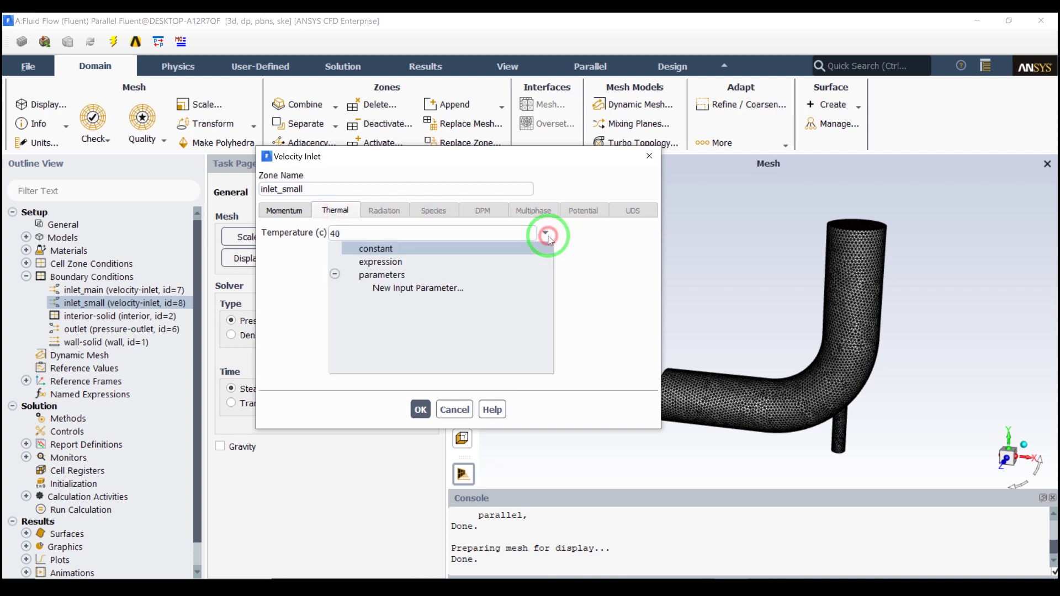
{"action": "left_click", "coordinate": [465, 289]}
{"action": "left_click", "coordinate": [380, 259]}
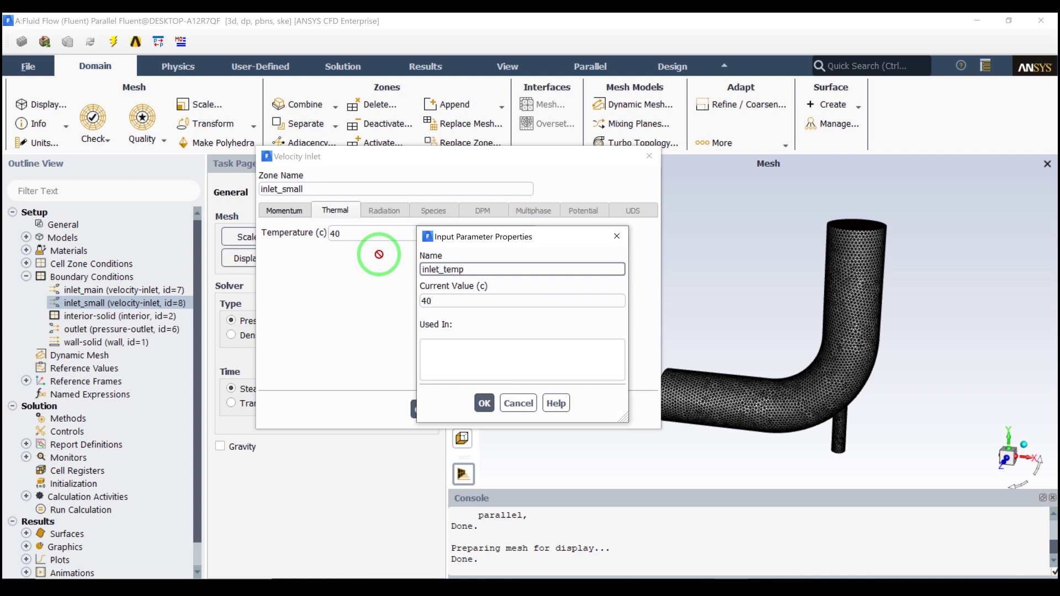
{"action": "left_click", "coordinate": [484, 403]}
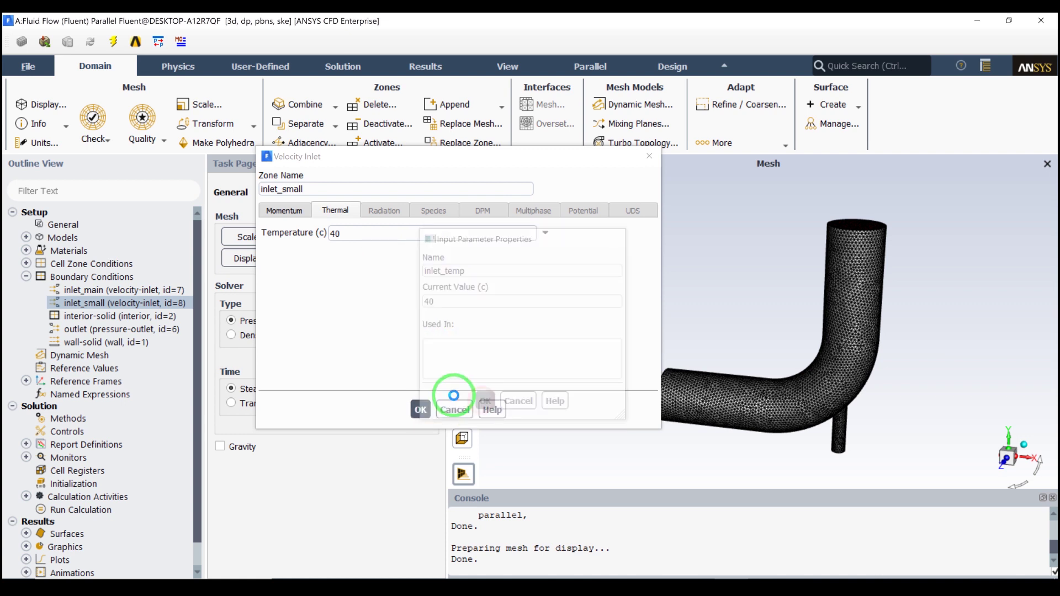
{"action": "left_click", "coordinate": [420, 410]}
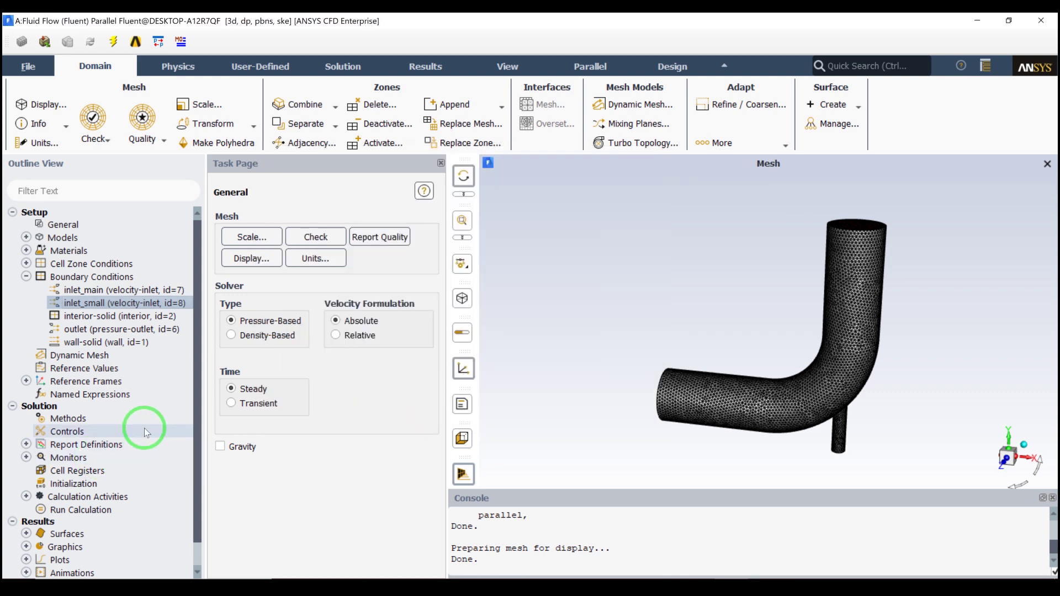
Step: Start a new surface report definition of type Area-Weighted Average
{"action": "scroll", "coordinate": [144, 429], "scroll_direction": "down", "scroll_amount": 1}
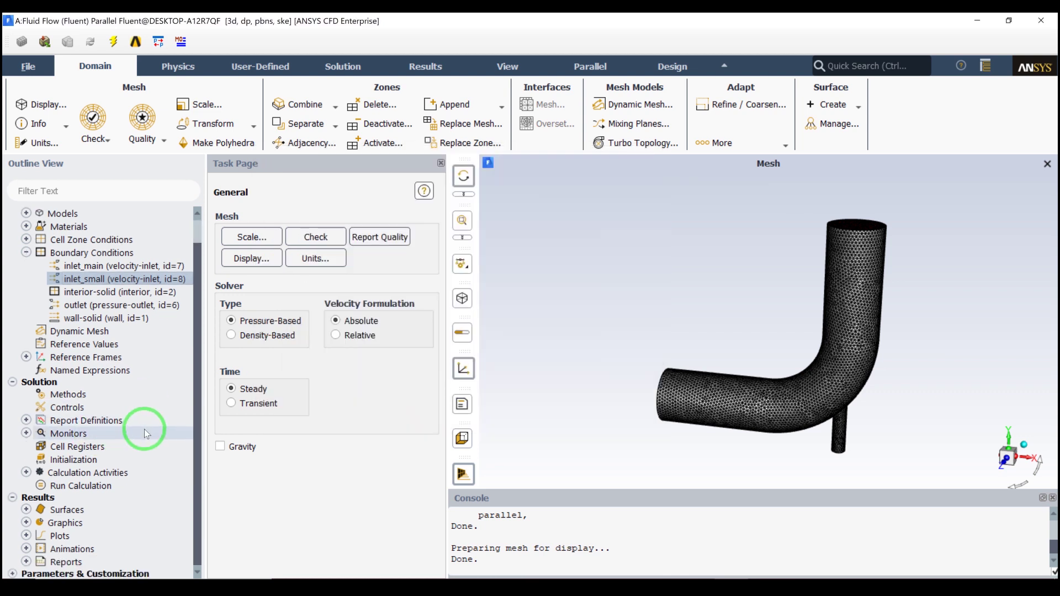
{"action": "left_click", "coordinate": [26, 420]}
{"action": "left_click", "coordinate": [96, 435]}
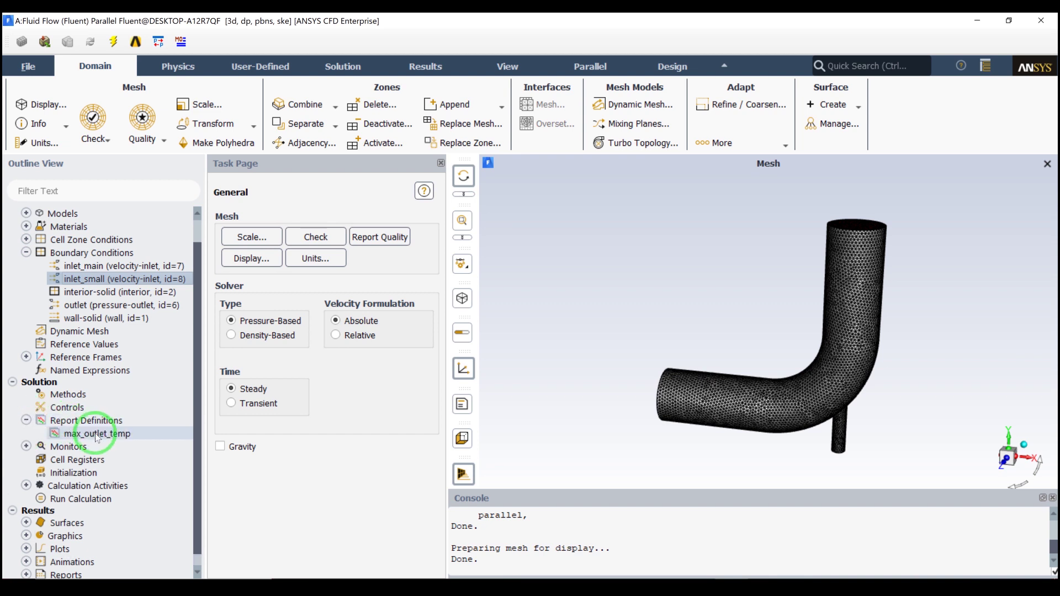
{"action": "left_click", "coordinate": [91, 423]}
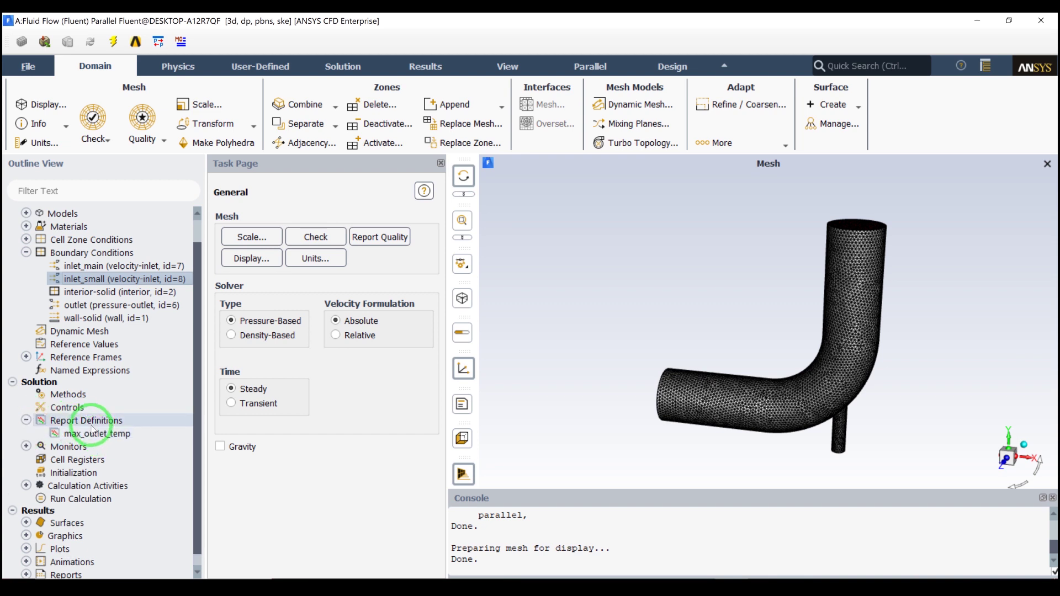
{"action": "left_click", "coordinate": [77, 436]}
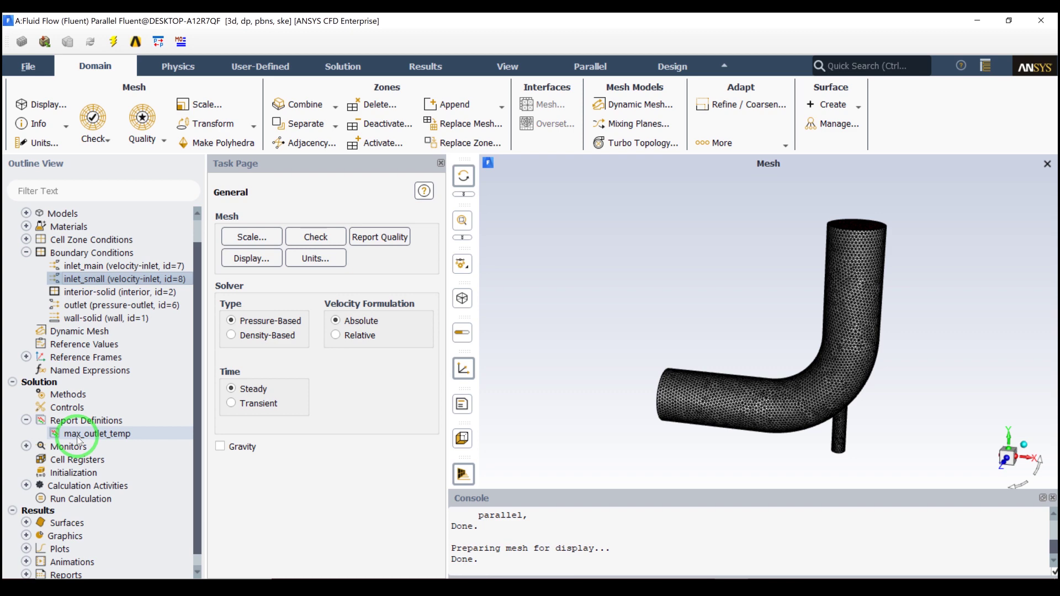
{"action": "left_click", "coordinate": [66, 425]}
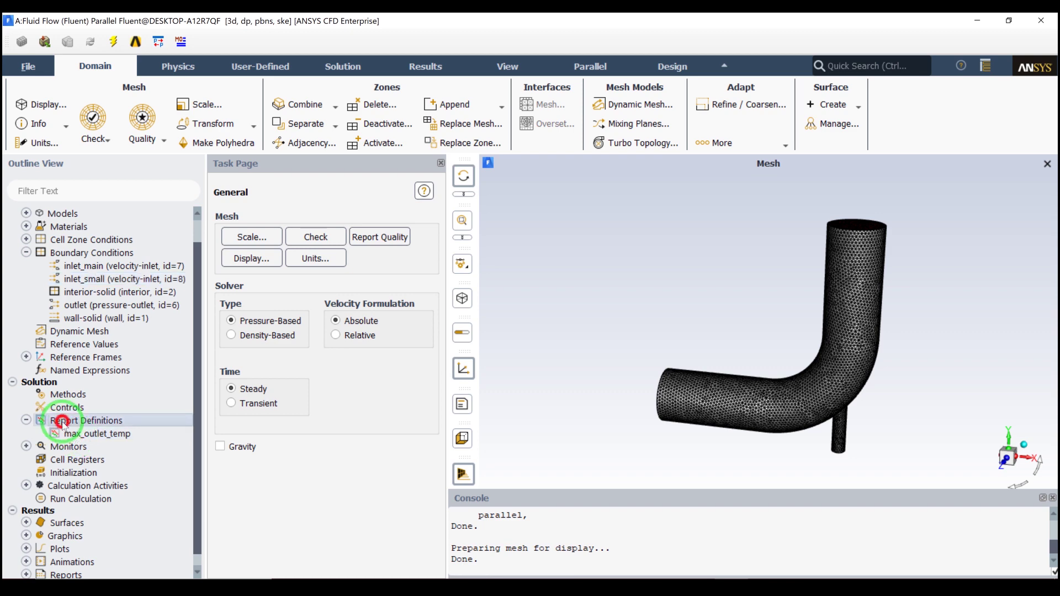
{"action": "double_click", "coordinate": [64, 424]}
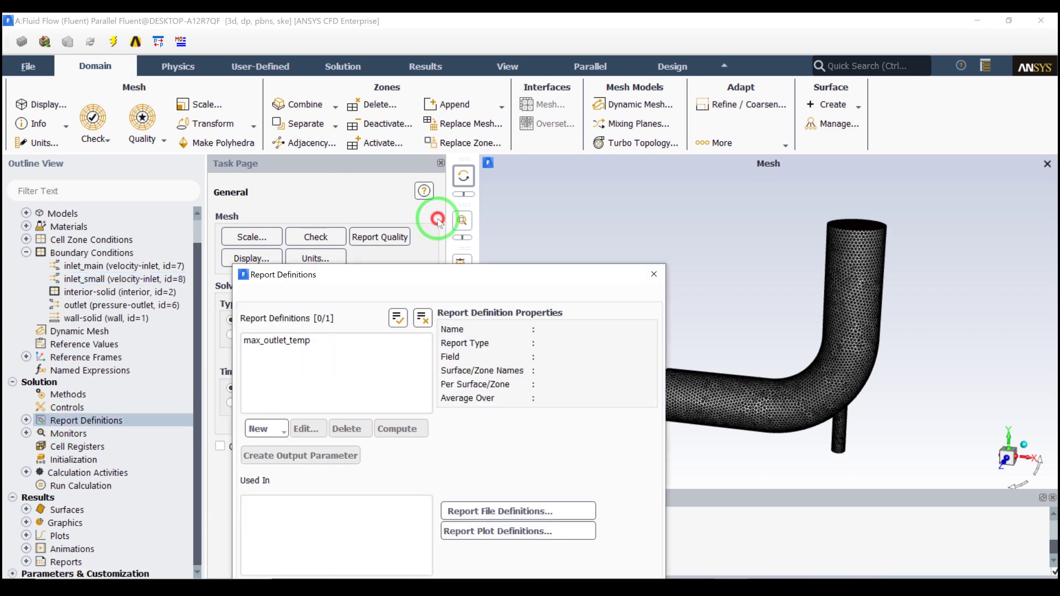
{"action": "left_click", "coordinate": [290, 298]}
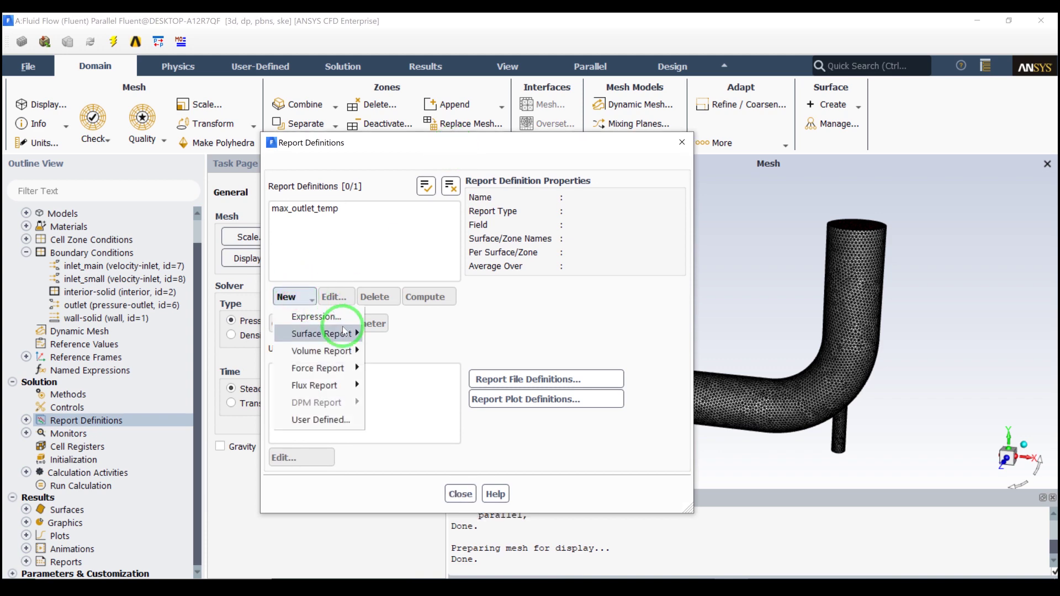
{"action": "left_click", "coordinate": [345, 331]}
{"action": "left_click", "coordinate": [447, 288]}
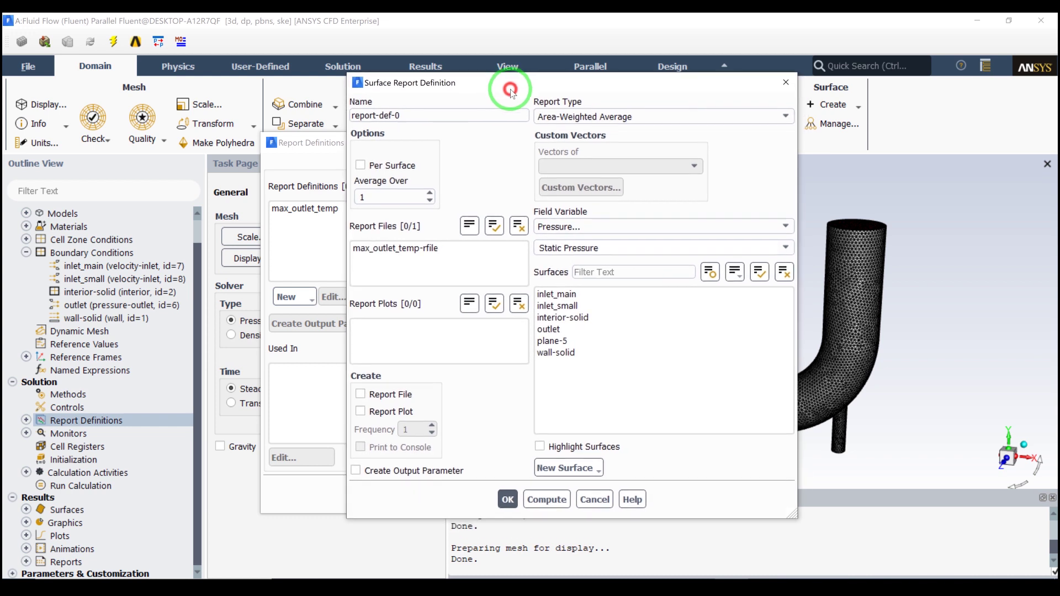
Step: Set the surface report to Static Temperature on the outlet surface and name it outlet_average_temp
{"action": "left_click", "coordinate": [600, 224]}
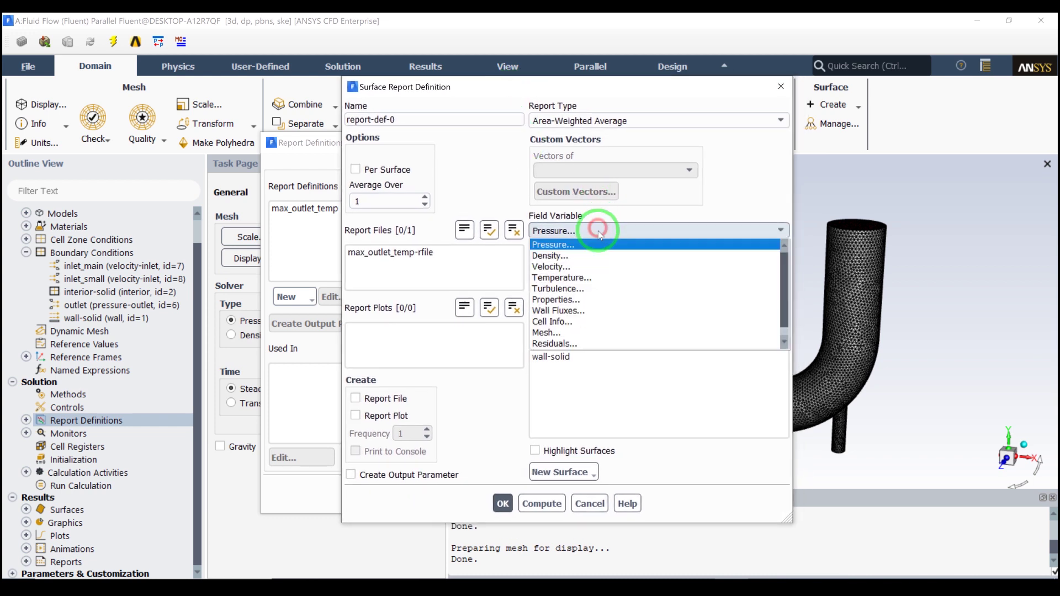
{"action": "left_click", "coordinate": [585, 281]}
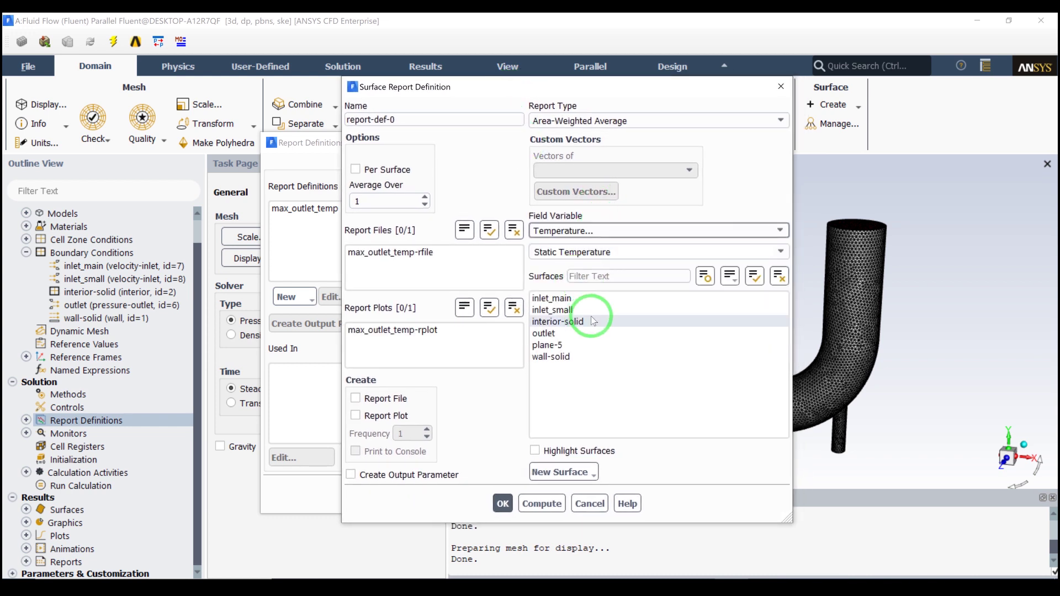
{"action": "left_click", "coordinate": [573, 334]}
{"action": "left_click_drag", "start_coordinate": [401, 118], "coordinate": [283, 121]}
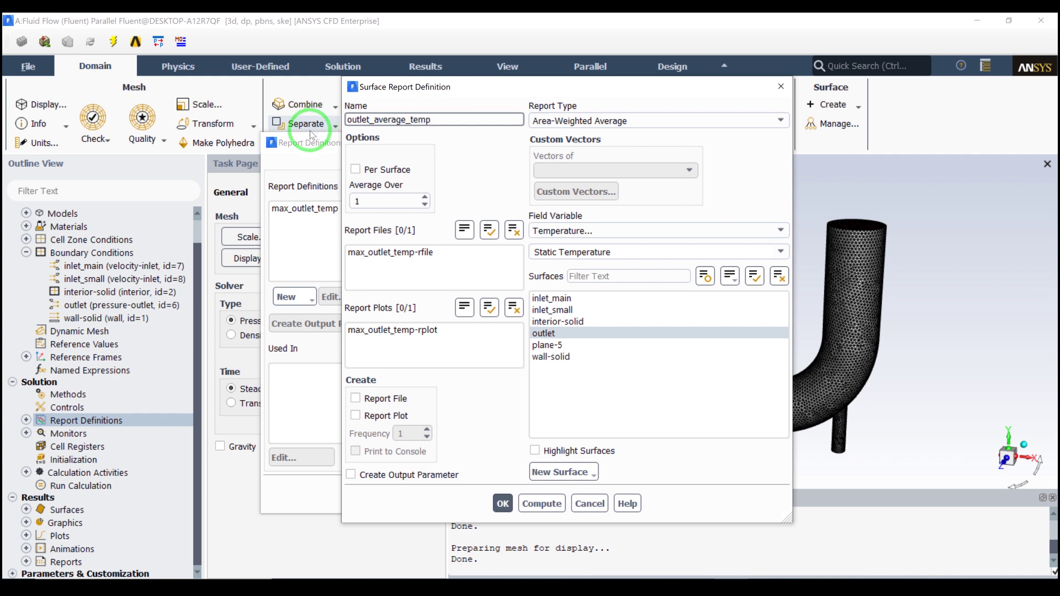
Step: Enable the report file, report plot, console printing and output parameter for the outlet temperature report, and save the definition
{"action": "left_click", "coordinate": [395, 400]}
{"action": "left_click", "coordinate": [390, 416]}
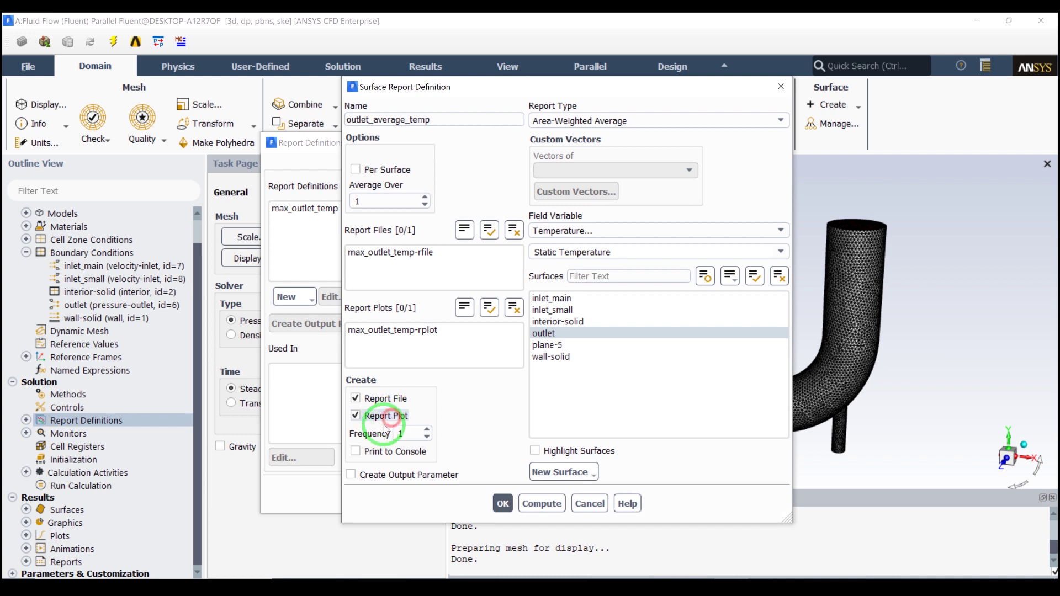
{"action": "left_click", "coordinate": [376, 451]}
{"action": "left_click", "coordinate": [359, 475]}
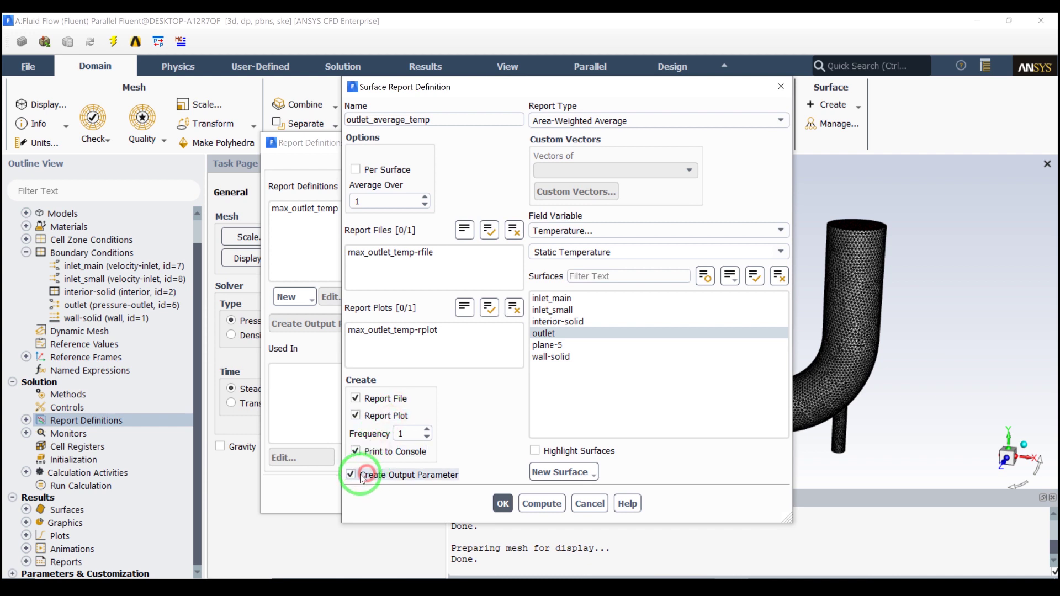
{"action": "left_click", "coordinate": [502, 505]}
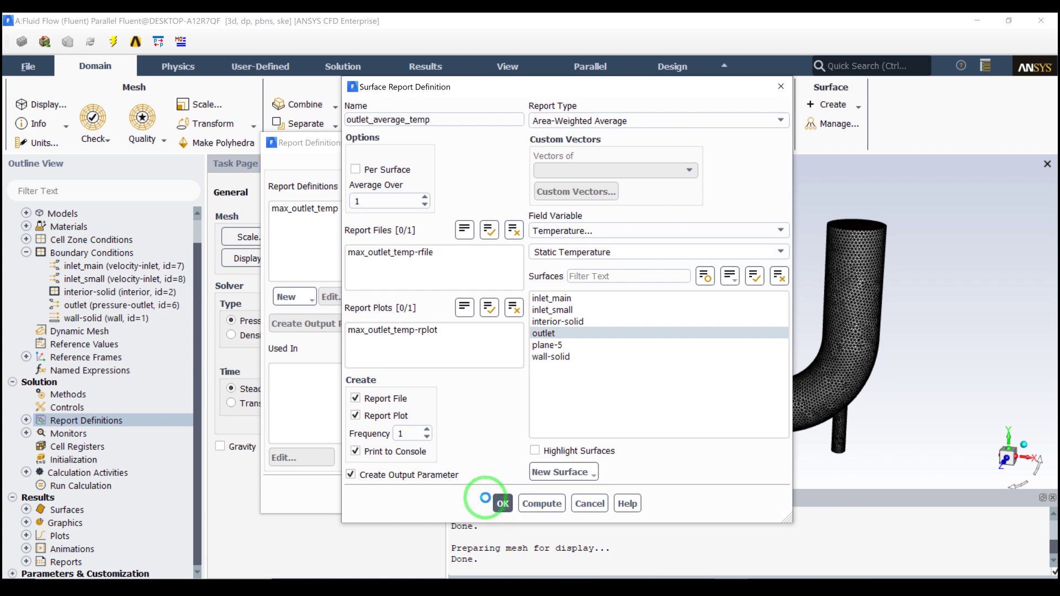
{"action": "left_click", "coordinate": [465, 491]}
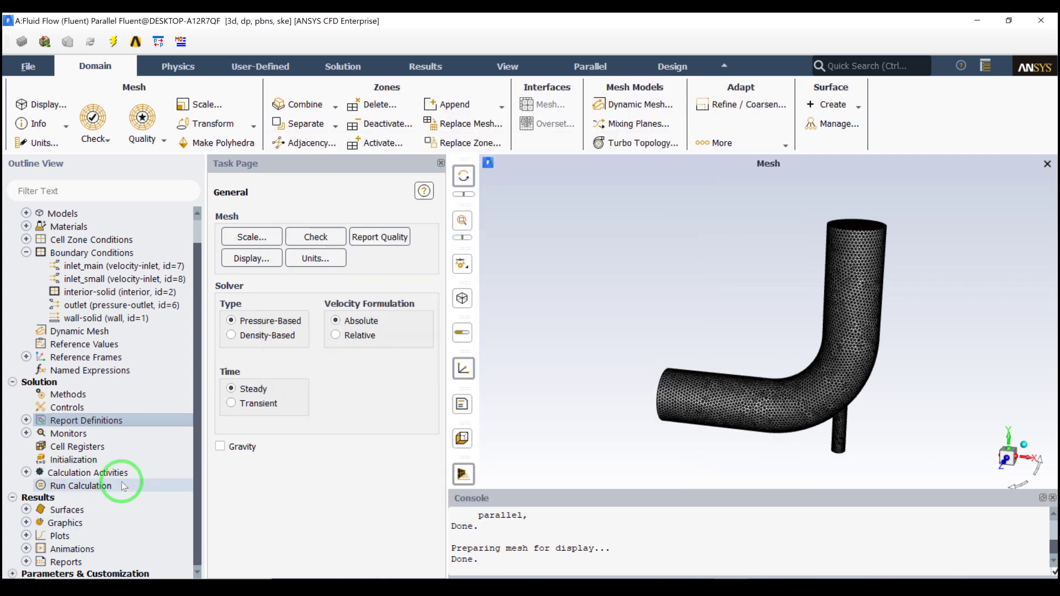
Step: Review the case's input and output parameters, including the report definition behind the outlet average temperature output
{"action": "left_click", "coordinate": [12, 574]}
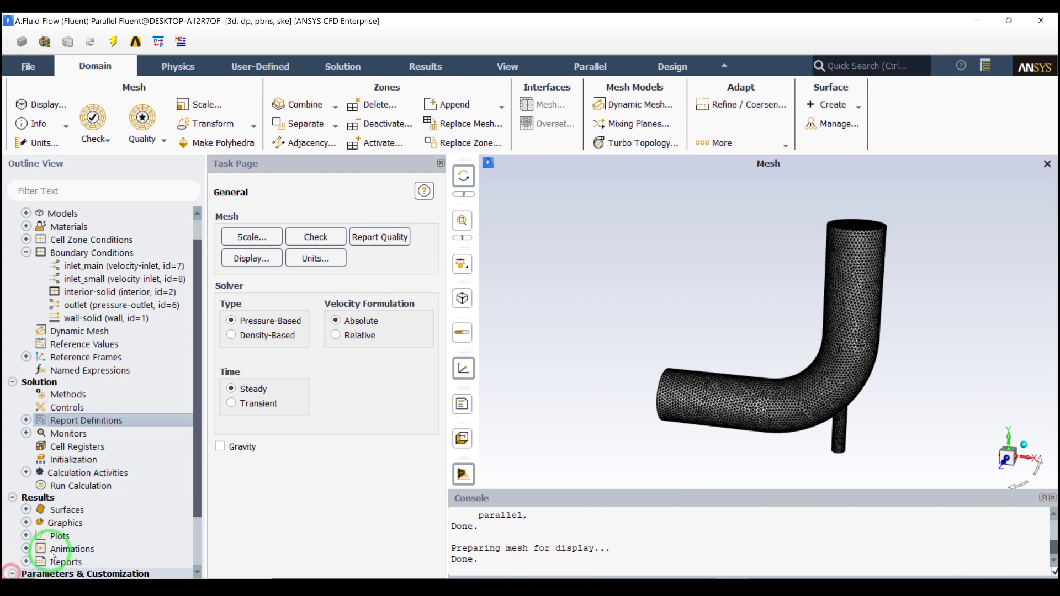
{"action": "scroll", "coordinate": [51, 555], "scroll_direction": "down", "scroll_amount": 2}
{"action": "left_click", "coordinate": [26, 521]}
{"action": "left_click", "coordinate": [40, 533]}
{"action": "scroll", "coordinate": [104, 502], "scroll_direction": "down", "scroll_amount": 2}
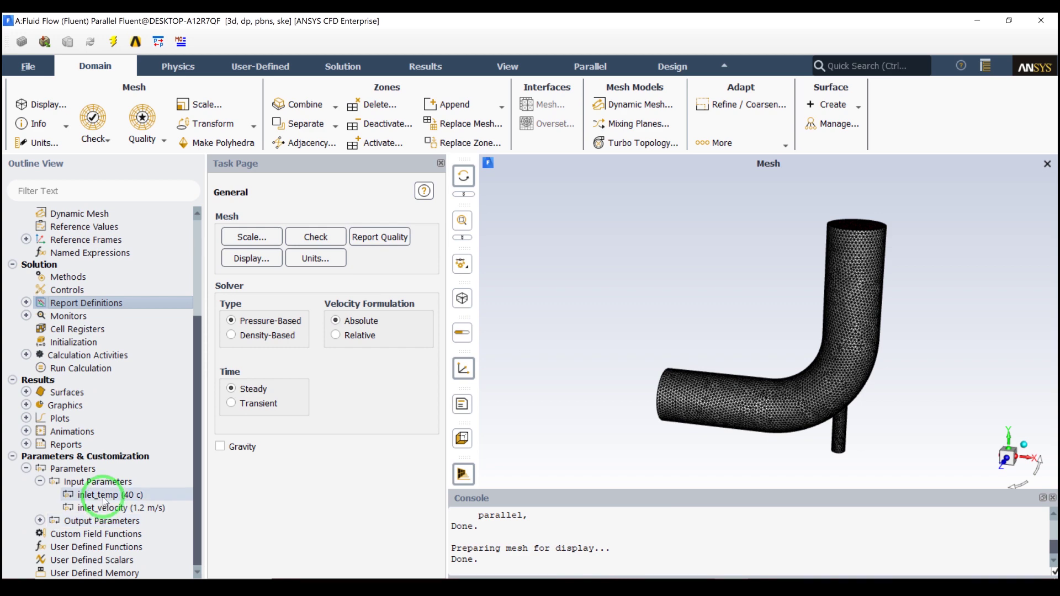
{"action": "left_click", "coordinate": [40, 520]}
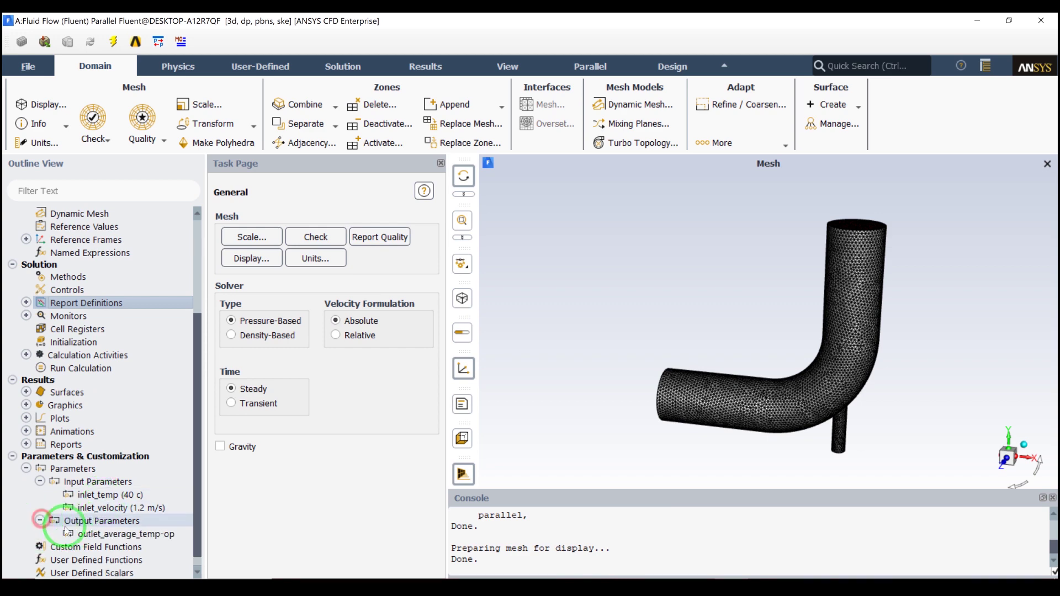
{"action": "left_click", "coordinate": [117, 534]}
{"action": "double_click", "coordinate": [120, 534]}
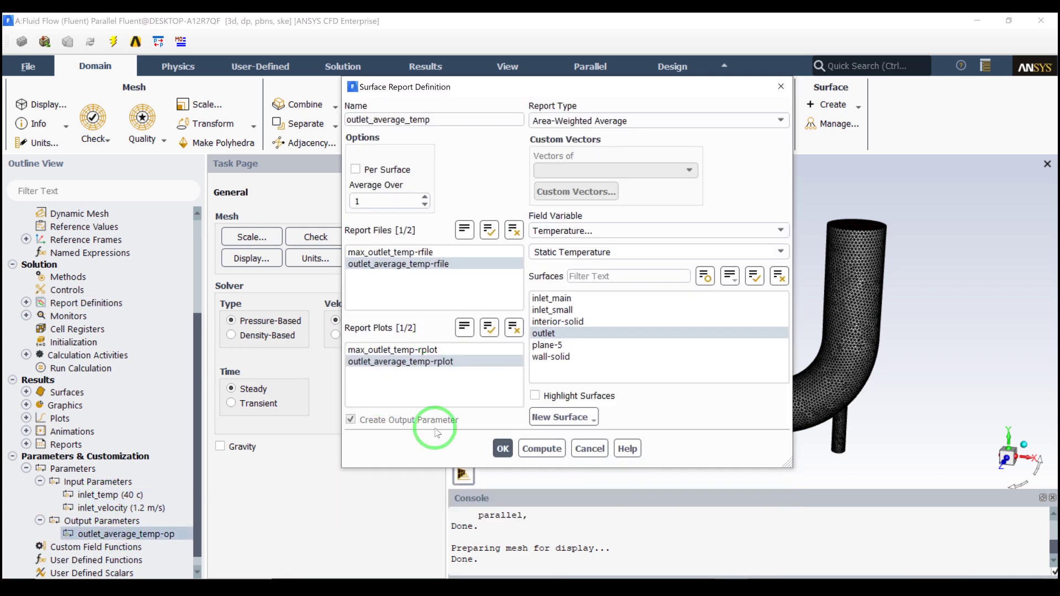
{"action": "left_click", "coordinate": [500, 452]}
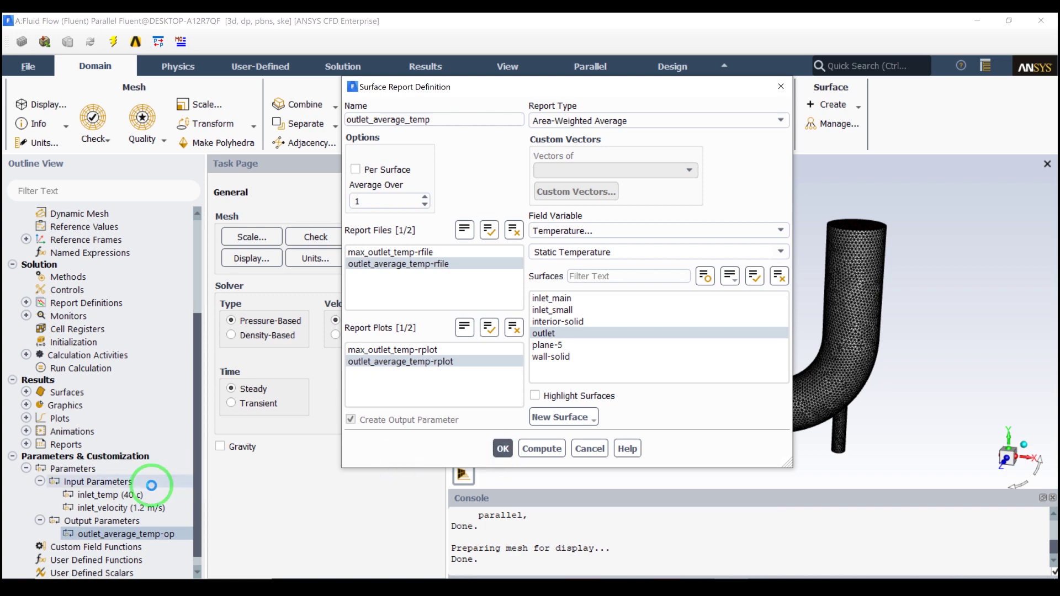
{"action": "left_click", "coordinate": [121, 495]}
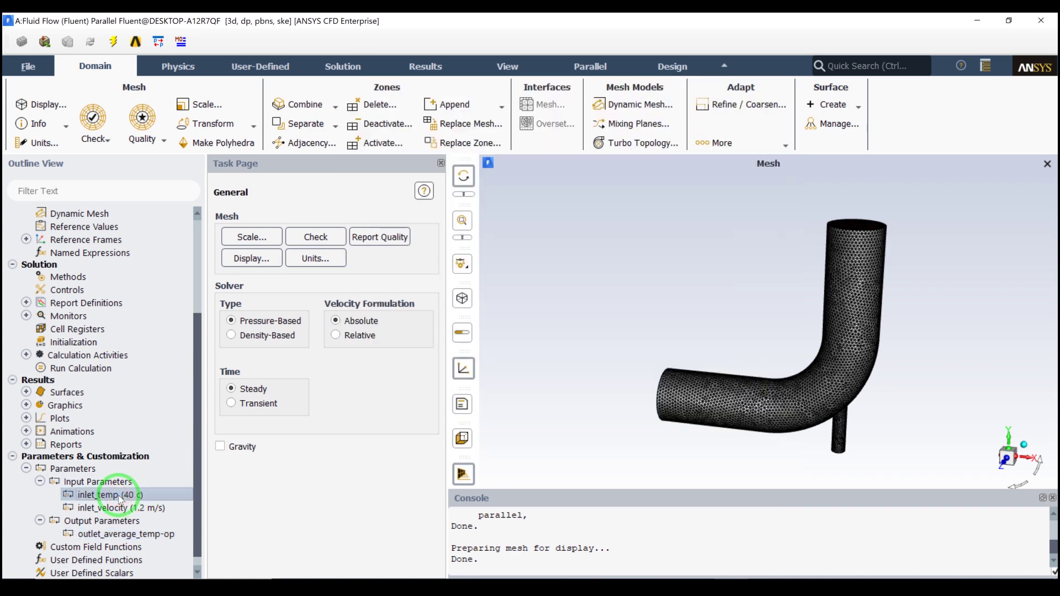
Step: Inspect the properties of the inlet_temp and inlet_velocity input parameters to see where each is used
{"action": "double_click", "coordinate": [121, 495]}
{"action": "left_click", "coordinate": [484, 403]}
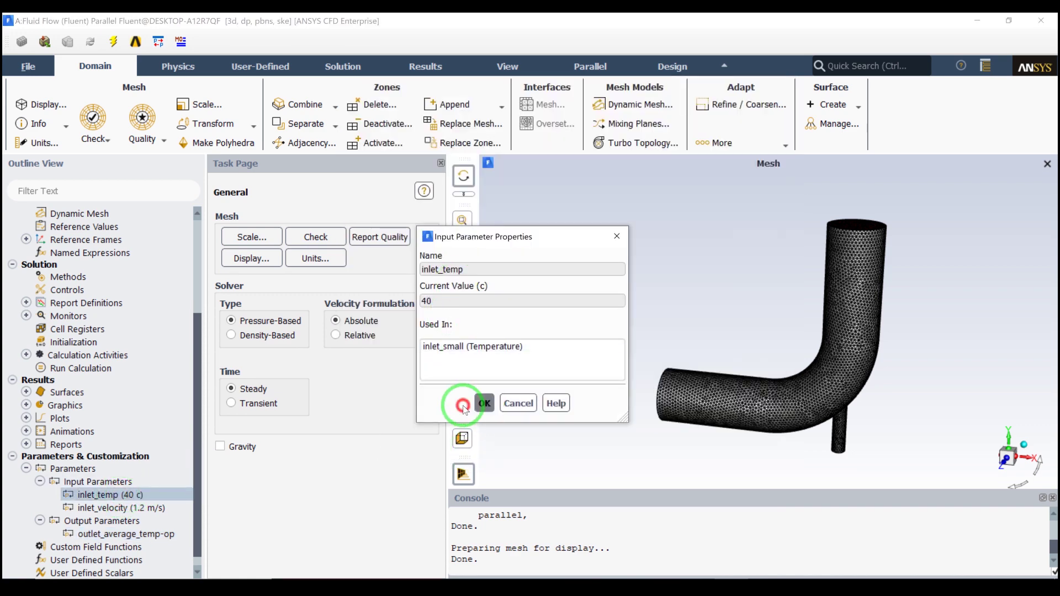
{"action": "left_click", "coordinate": [138, 508]}
{"action": "double_click", "coordinate": [138, 508]}
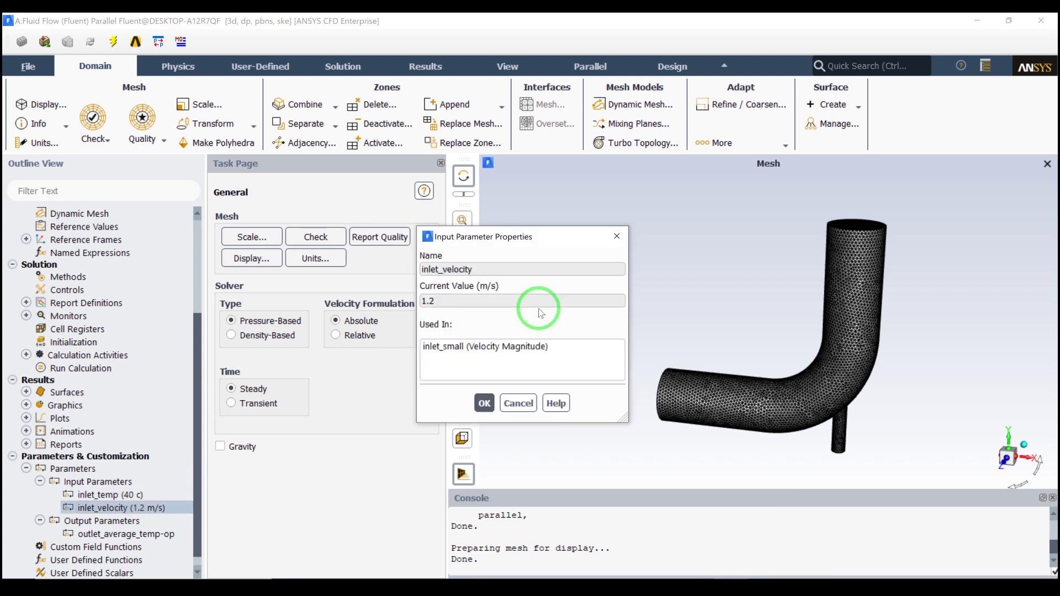
{"action": "left_click", "coordinate": [486, 403]}
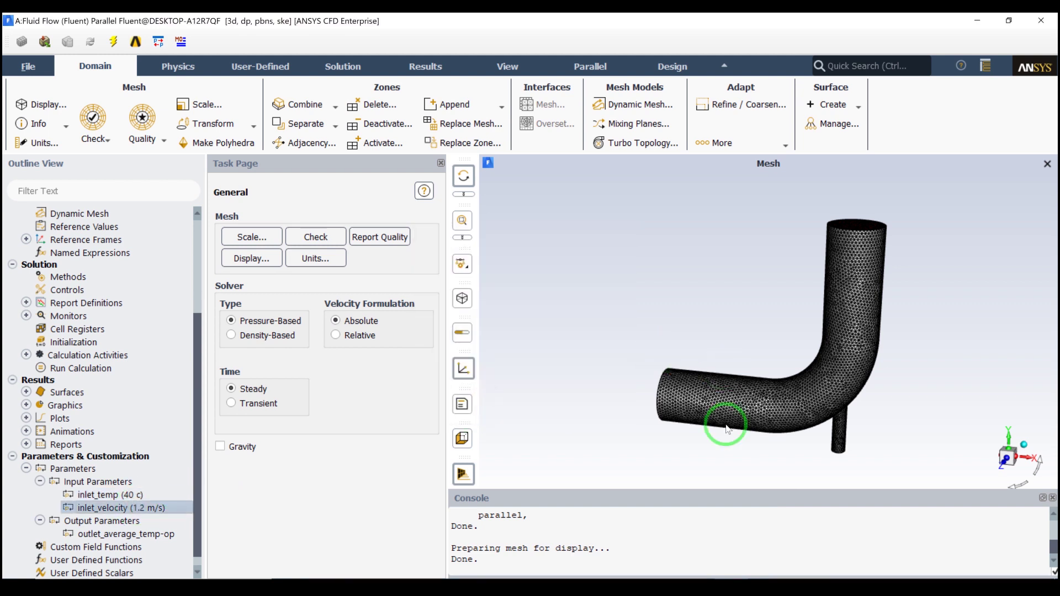
Step: Switch to Workbench, open the Parameter Set with a wider design points table, and set the inlet_temp unit to C
{"action": "left_click", "coordinate": [698, 577]}
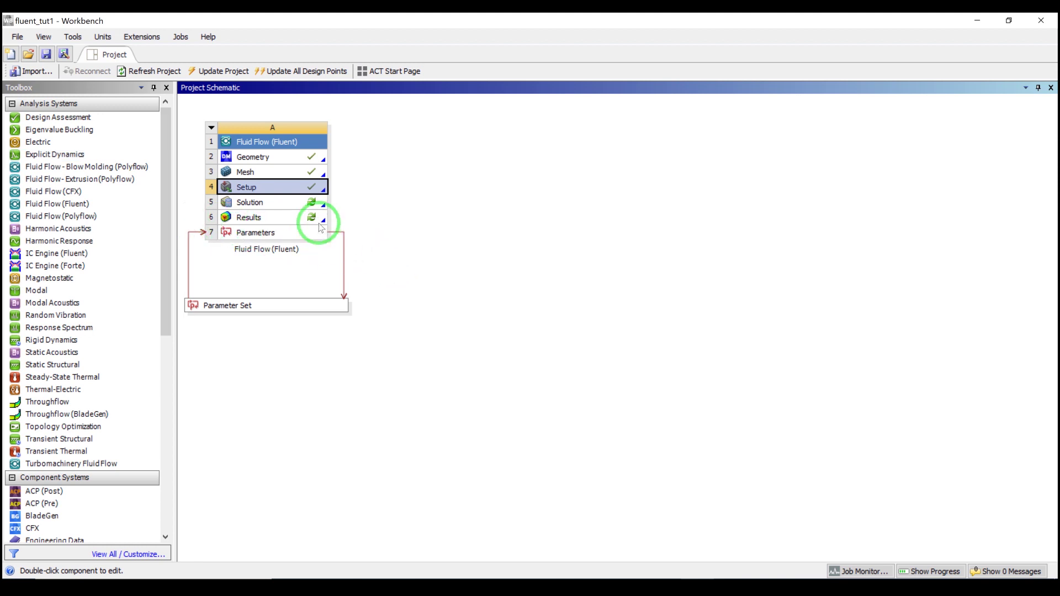
{"action": "double_click", "coordinate": [225, 306]}
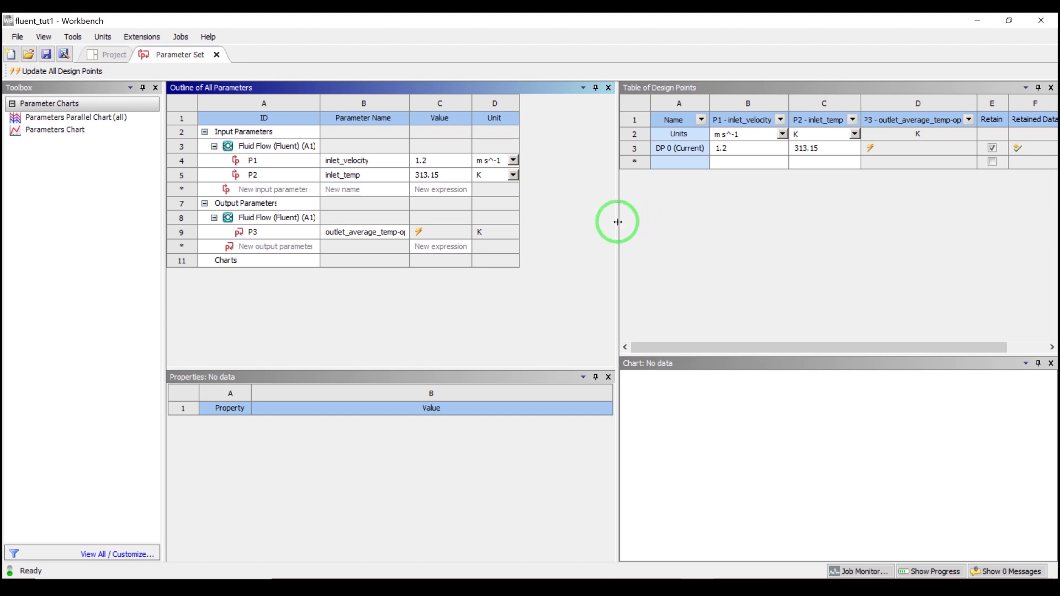
{"action": "left_click_drag", "start_coordinate": [609, 216], "coordinate": [545, 218]}
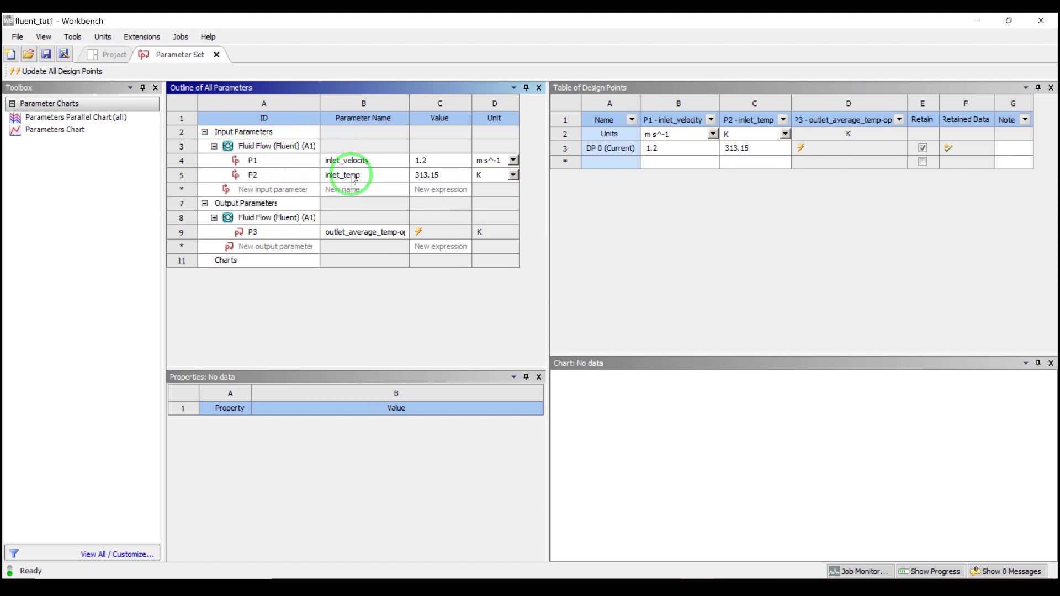
{"action": "left_click", "coordinate": [512, 176]}
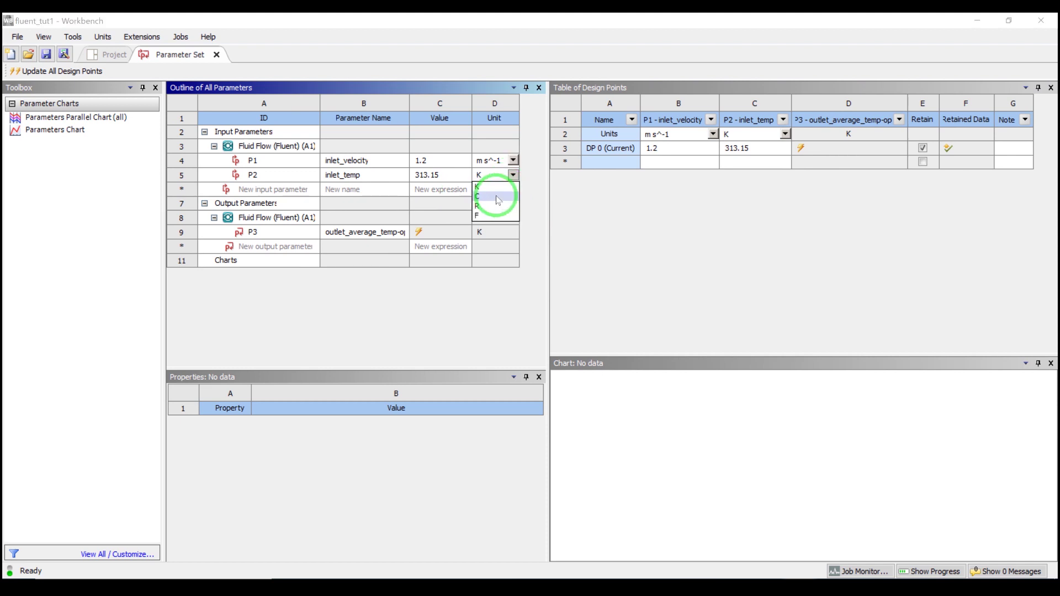
{"action": "left_click", "coordinate": [495, 195]}
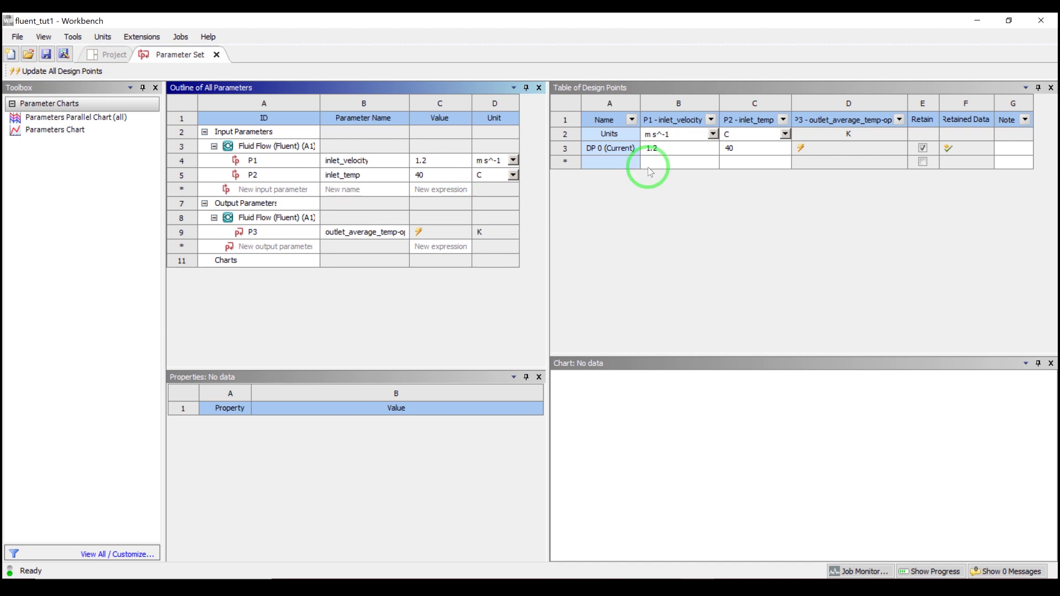
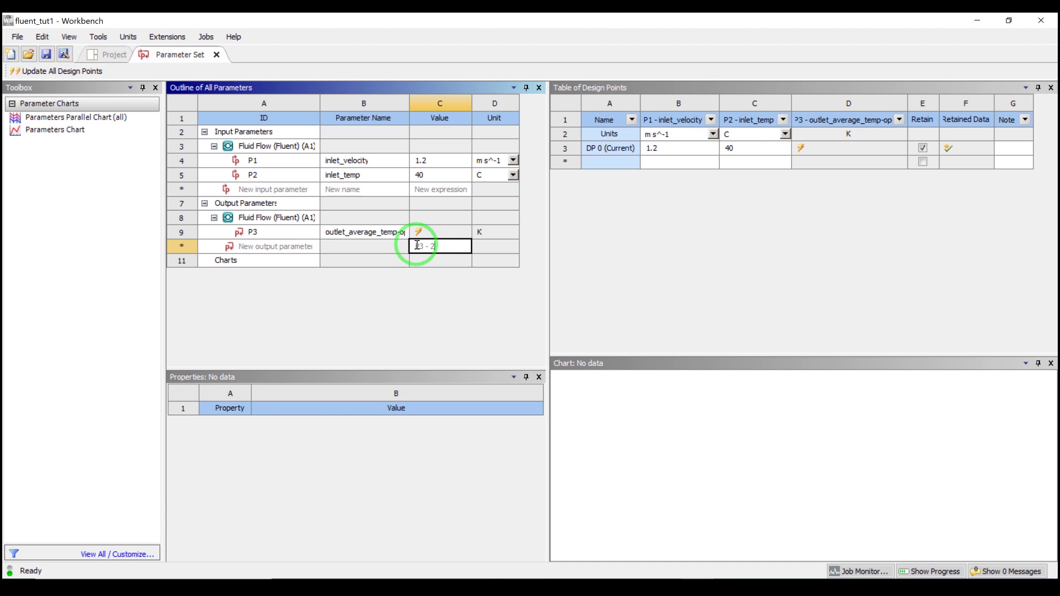
Step: Add a new output parameter with the expression P3 - 273.15 [K] and check its properties
{"action": "type", "text": "73.15 [K]"}
{"action": "key", "text": "Return"}
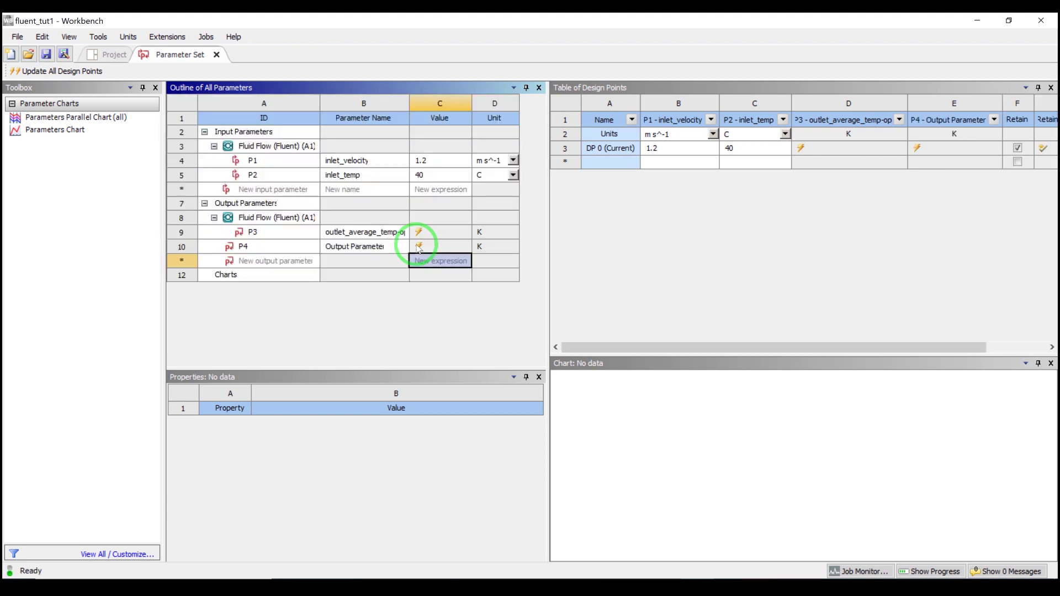
{"action": "left_click", "coordinate": [493, 247]}
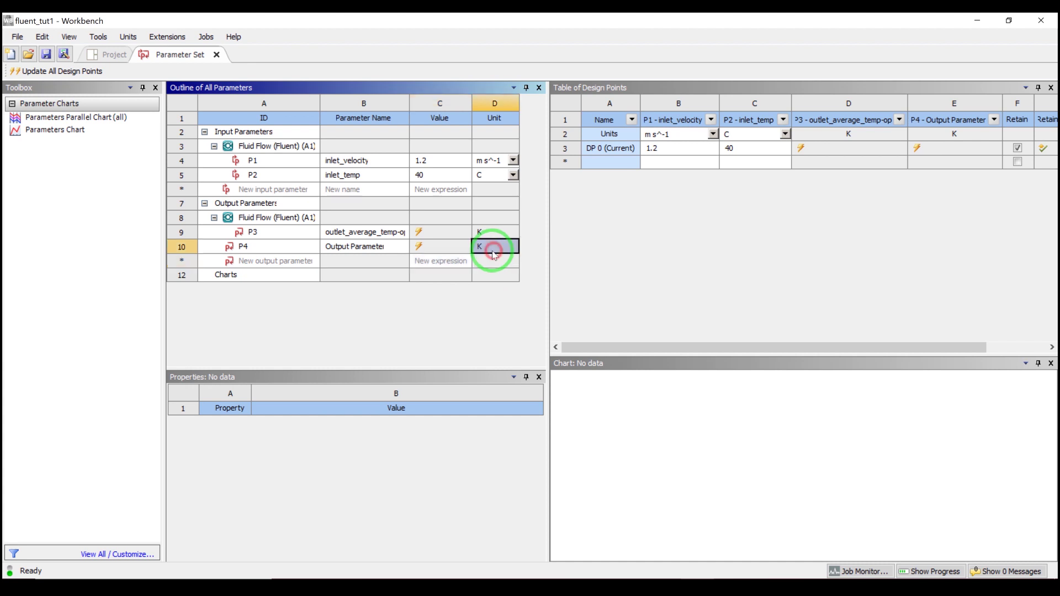
{"action": "left_click", "coordinate": [256, 248]}
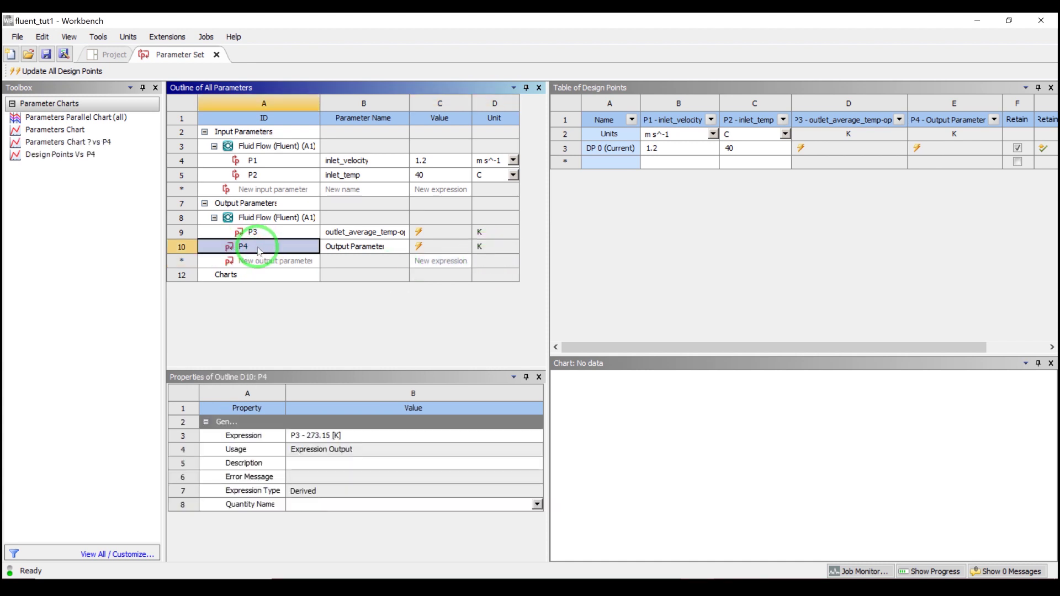
Step: Rename the derived output parameter P4 as Ave_outlet_T_Cel
{"action": "double_click", "coordinate": [386, 248]}
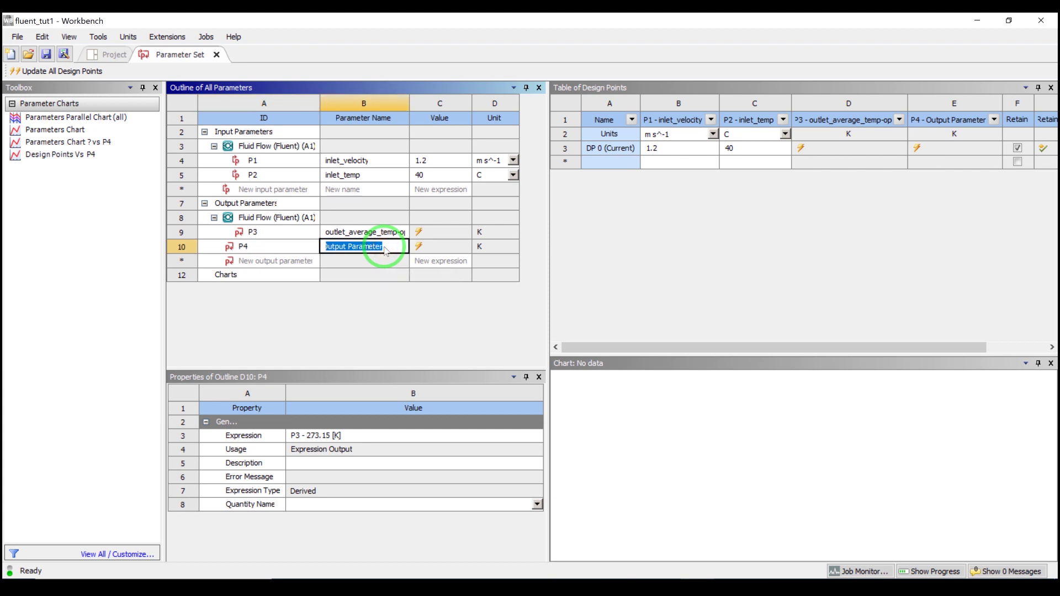
{"action": "type", "text": "Ave"}
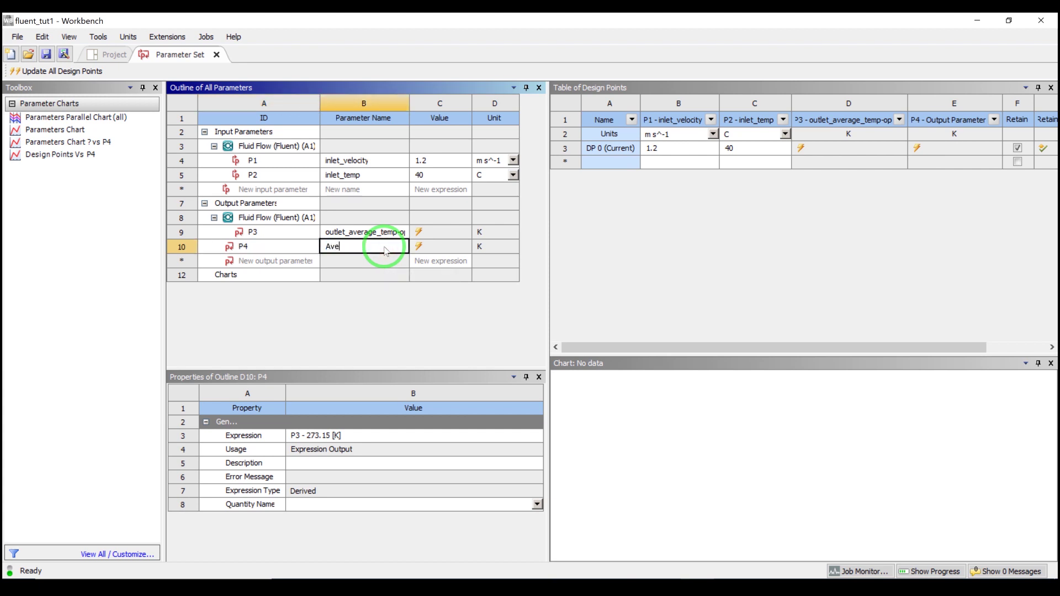
{"action": "type", "text": "_outlet_T_Celcius"}
{"action": "key", "text": "BackSpace"}
{"action": "key", "text": "BackSpace"}
{"action": "key", "text": "BackSpace"}
{"action": "key", "text": "BackSpace"}
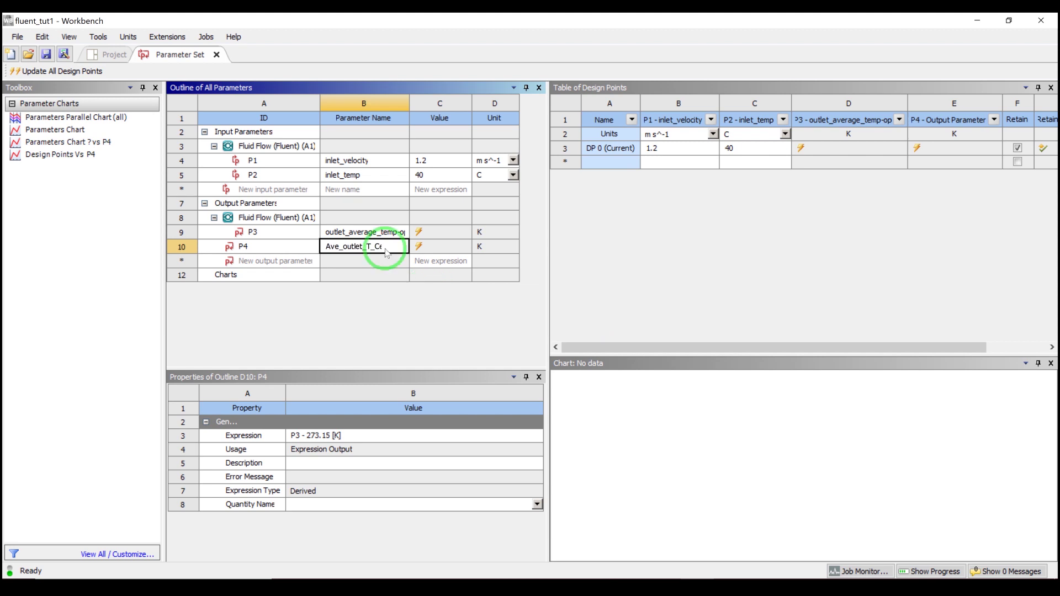
{"action": "left_click", "coordinate": [374, 325]}
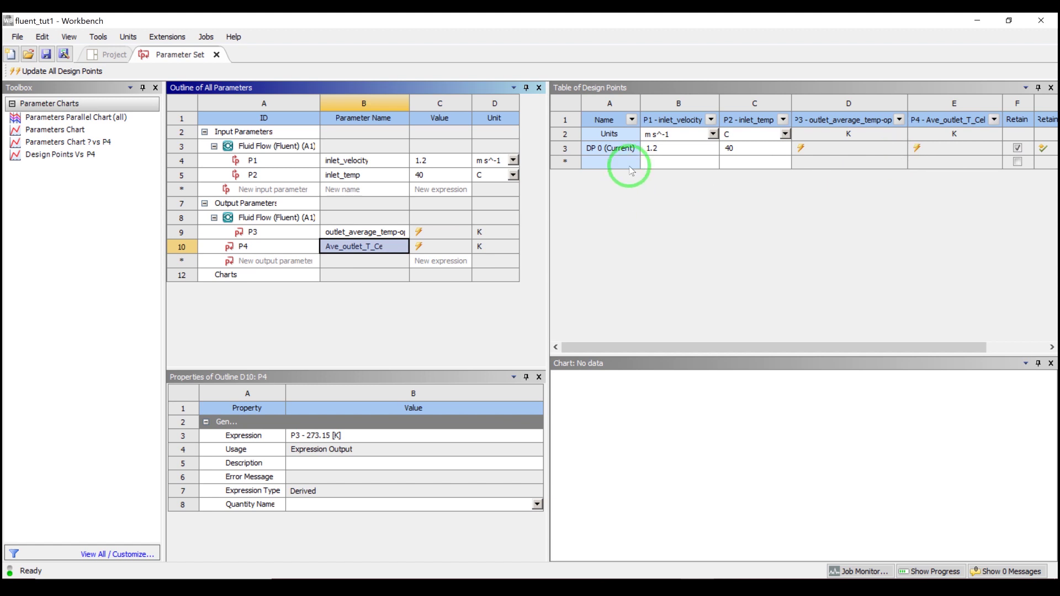
Step: Set the current design point's inlet velocity to 1 m/s and add two design points with velocities of 1.2 and 1.4 m/s
{"action": "left_click", "coordinate": [650, 162]}
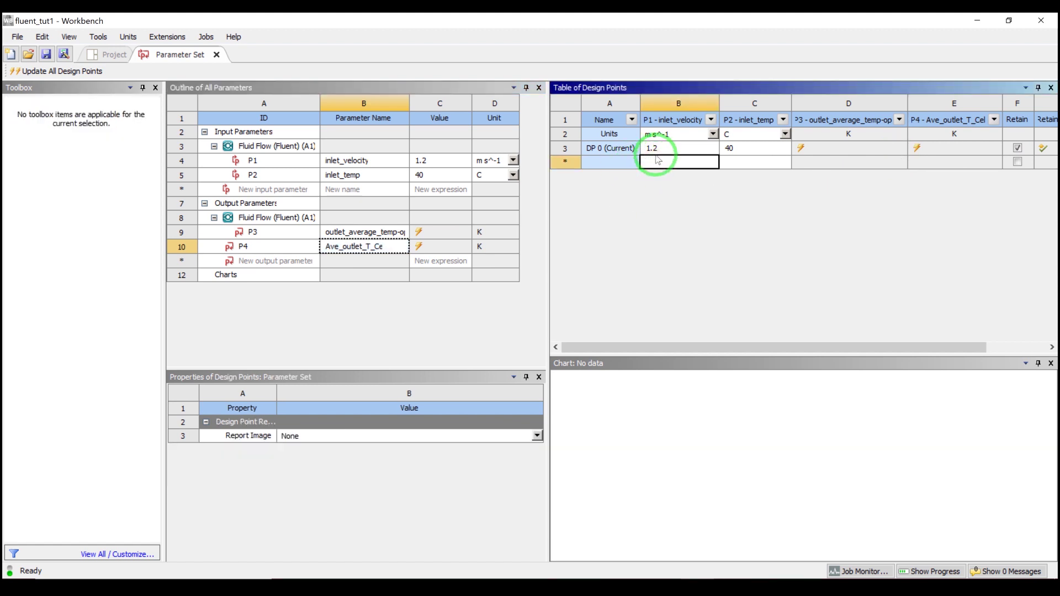
{"action": "left_click", "coordinate": [662, 150]}
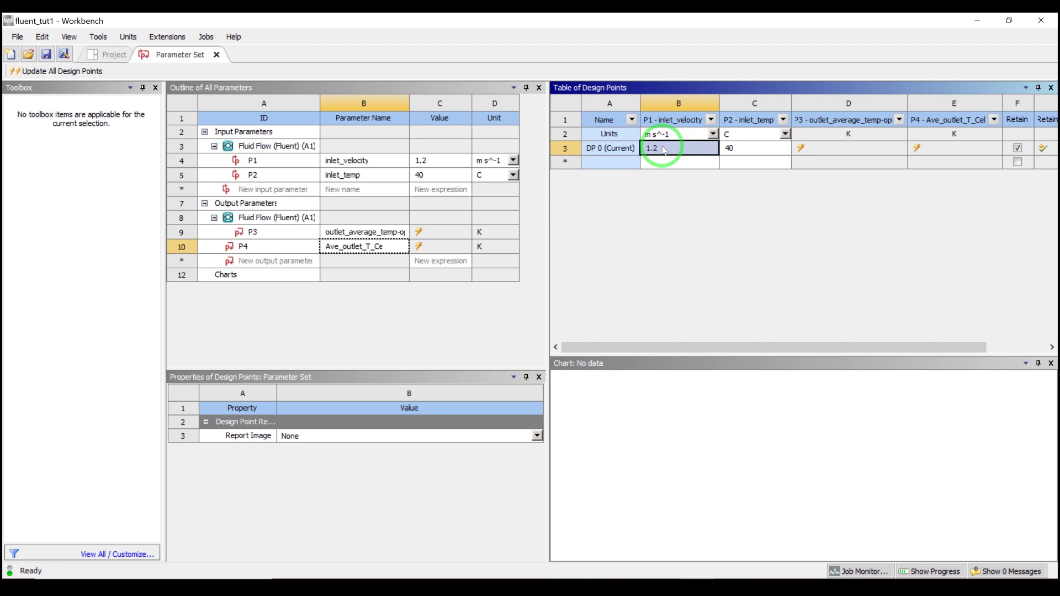
{"action": "type", "text": "1"}
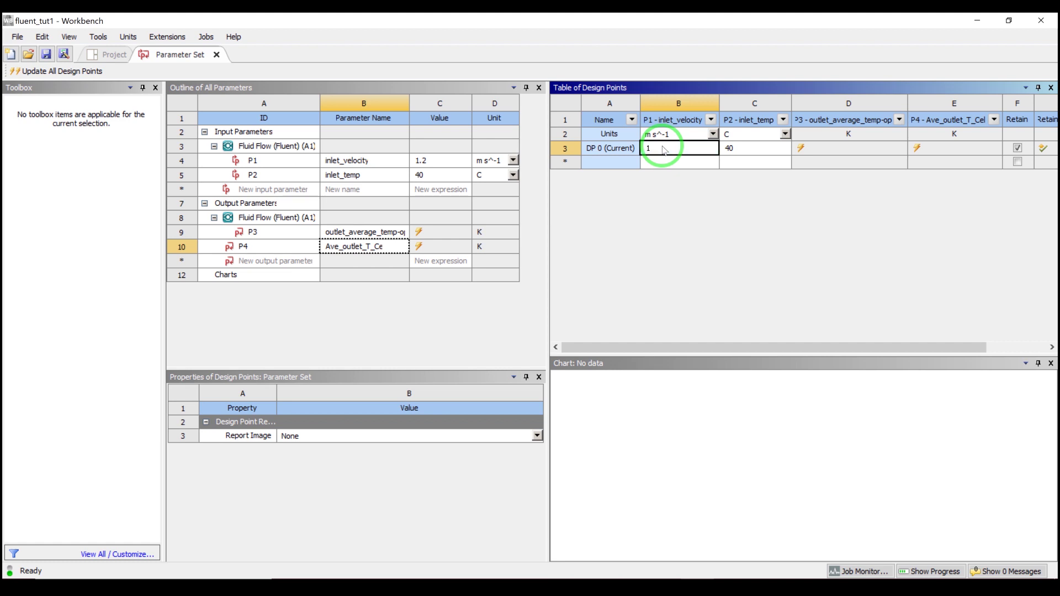
{"action": "key", "text": "Return"}
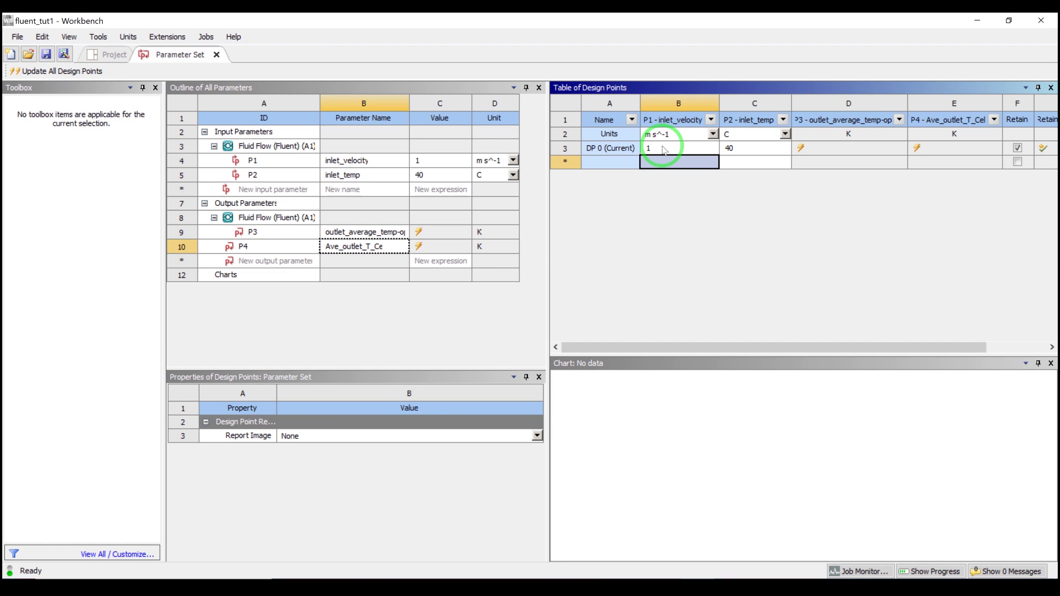
{"action": "type", "text": "1"}
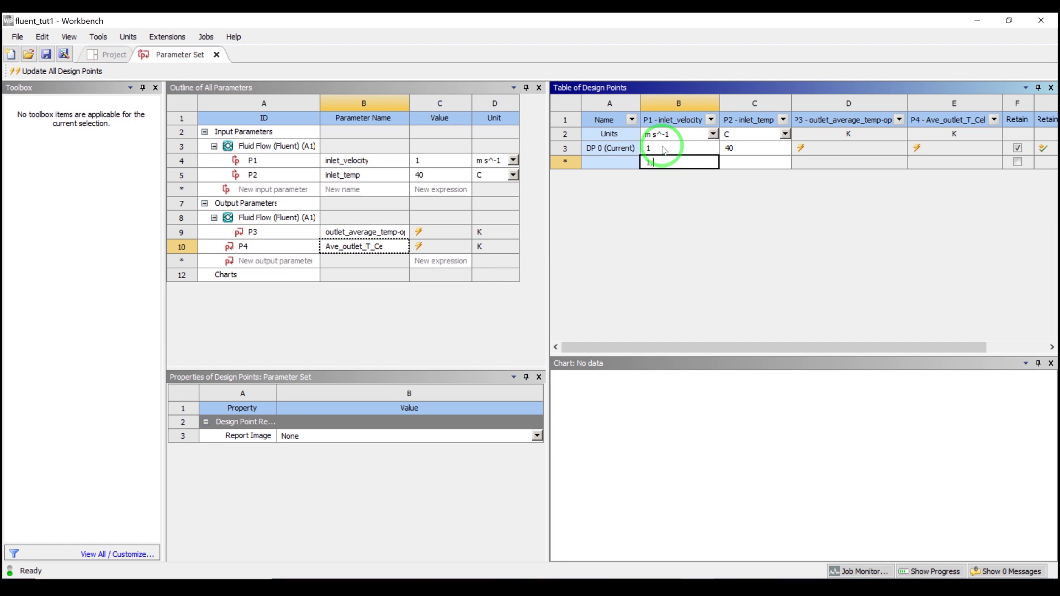
{"action": "type", "text": ".2"}
{"action": "key", "text": "Return"}
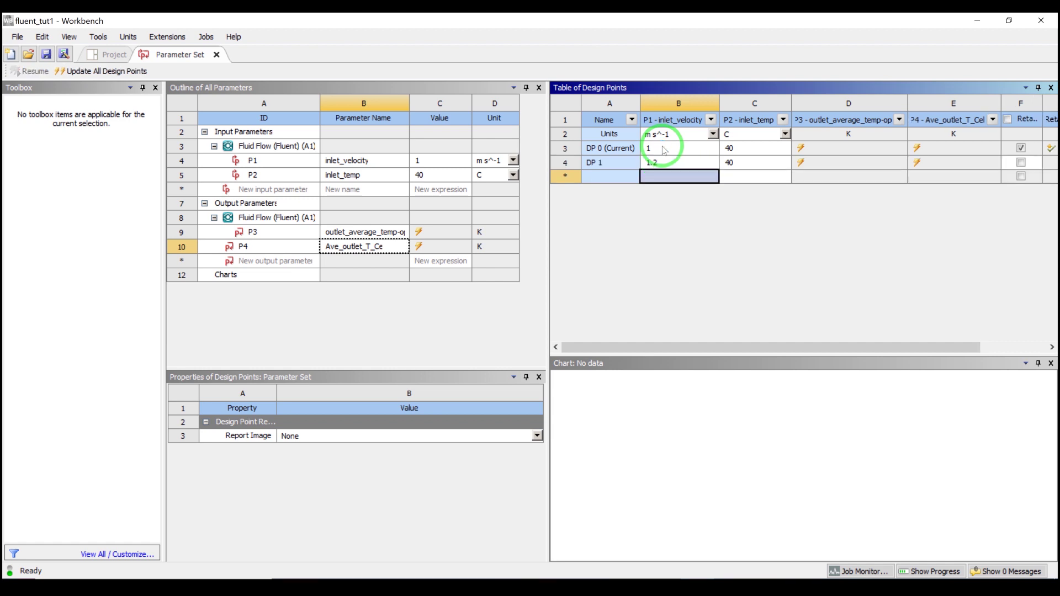
{"action": "type", "text": "1.4"}
{"action": "key", "text": "Return"}
Step: Add another design point with an inlet temperature of 30 C and an inlet velocity of 1.2 m/s
{"action": "type", "text": "1"}
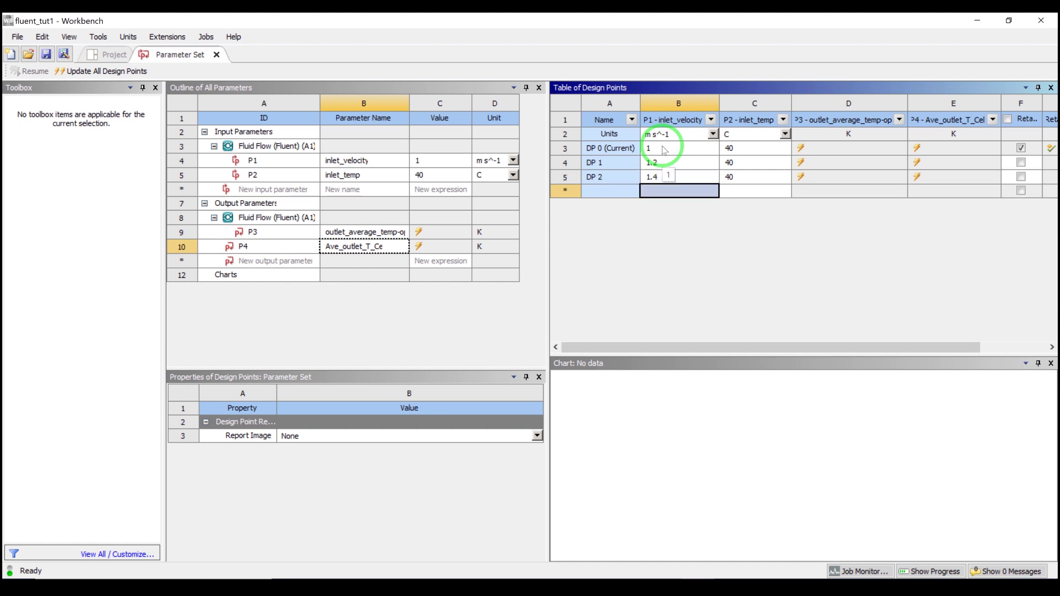
{"action": "key", "text": "Tab"}
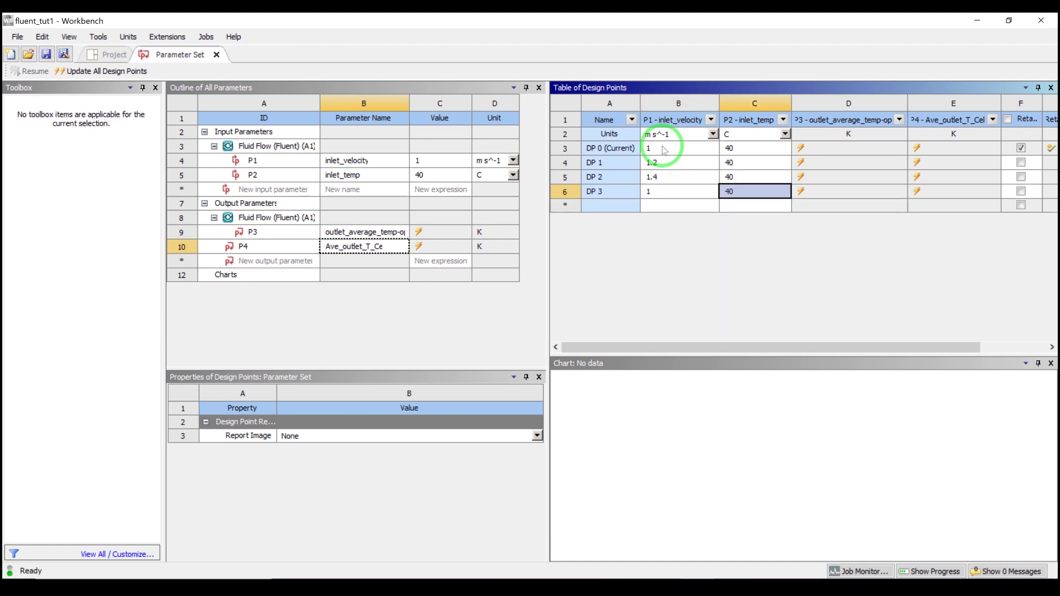
{"action": "type", "text": "30"}
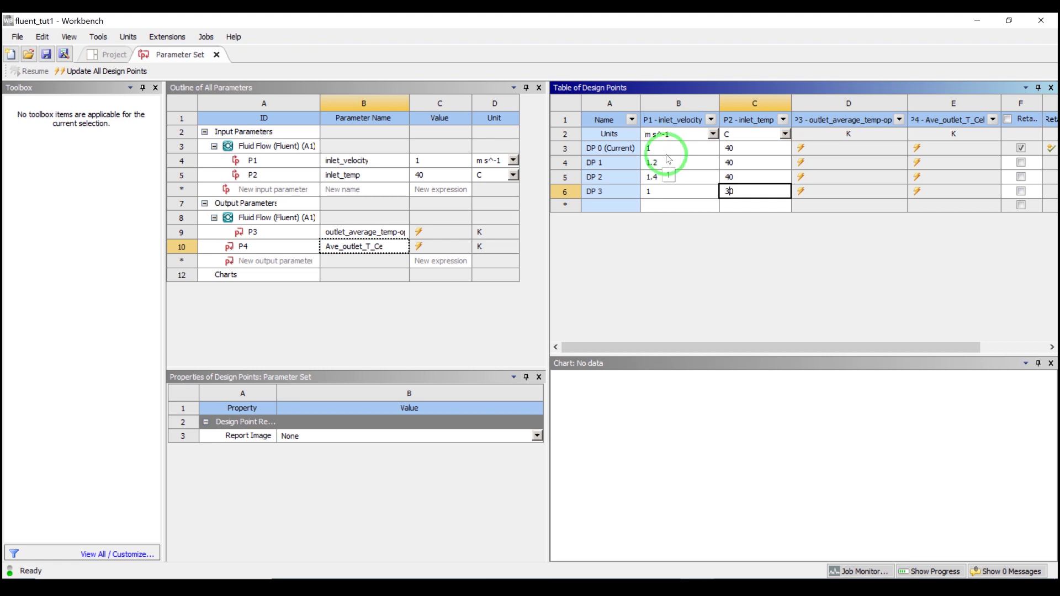
{"action": "double_click", "coordinate": [667, 195]}
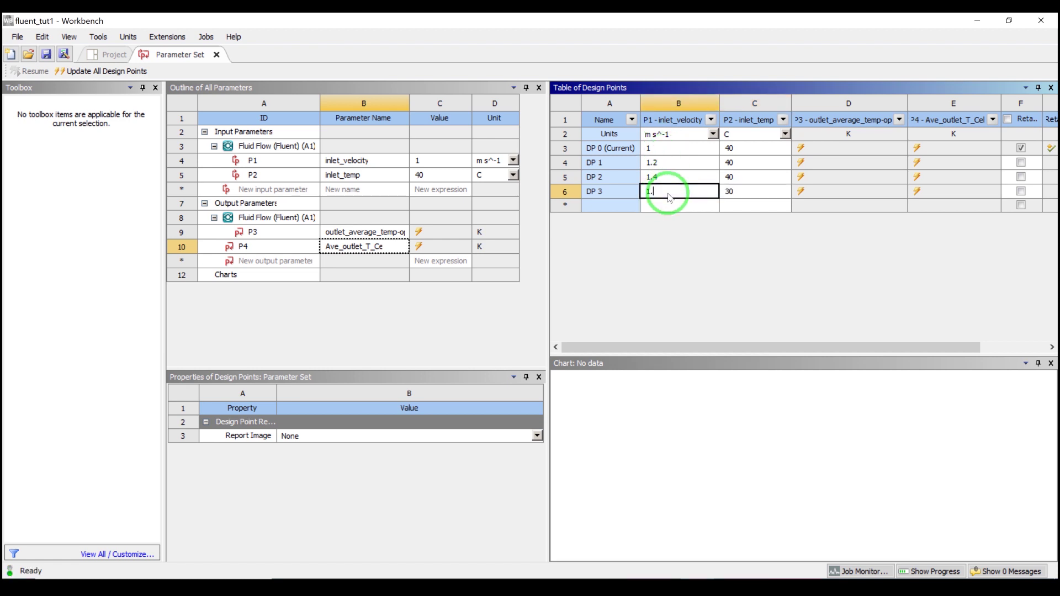
{"action": "type", "text": ".2"}
{"action": "key", "text": "Return"}
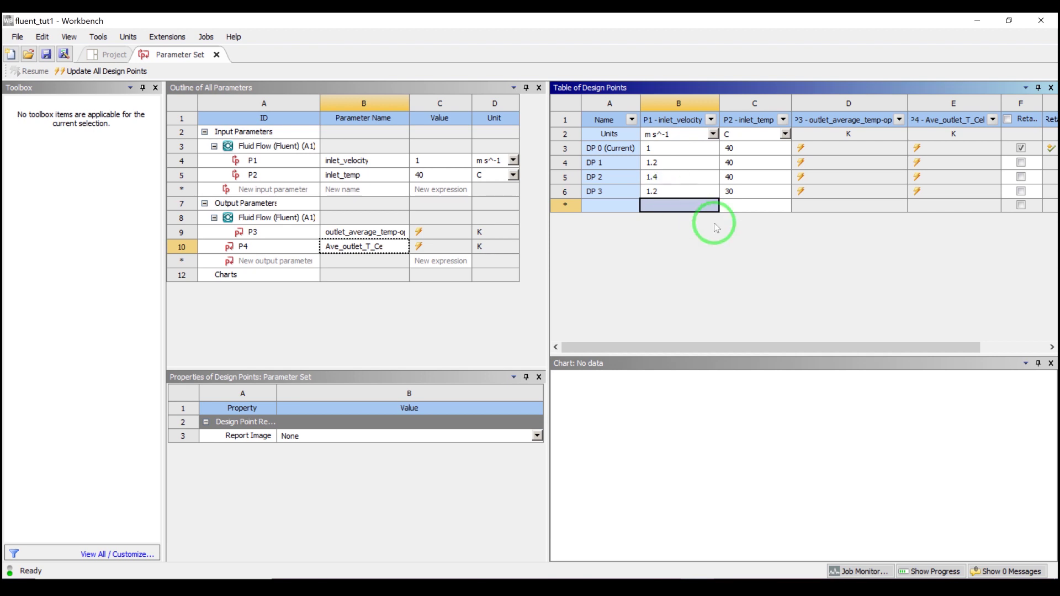
Step: Add one more design point with an inlet temperature of 50 C
{"action": "double_click", "coordinate": [737, 208]}
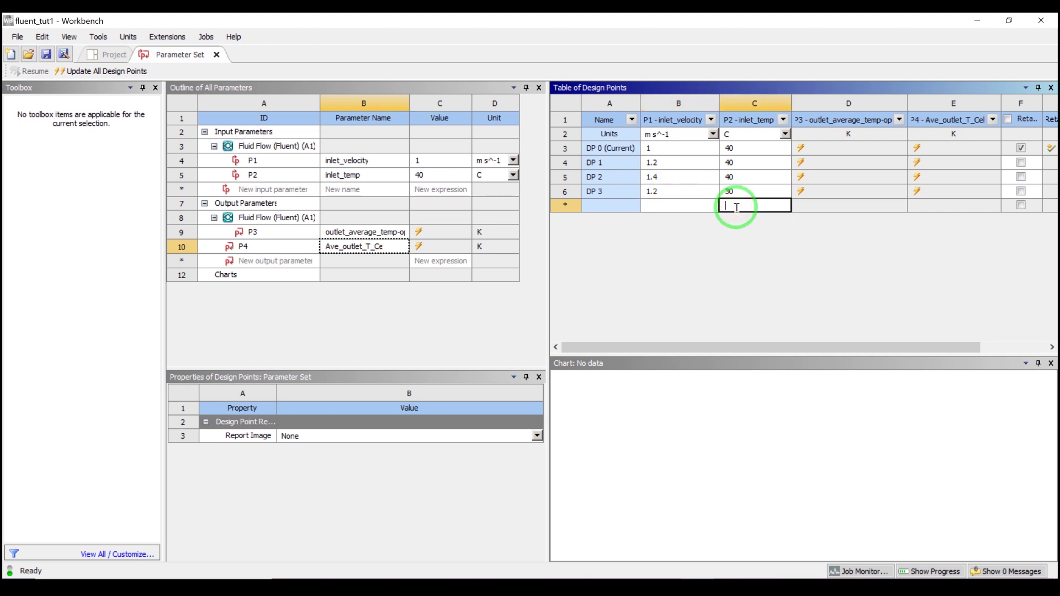
{"action": "type", "text": "50"}
{"action": "key", "text": "Return"}
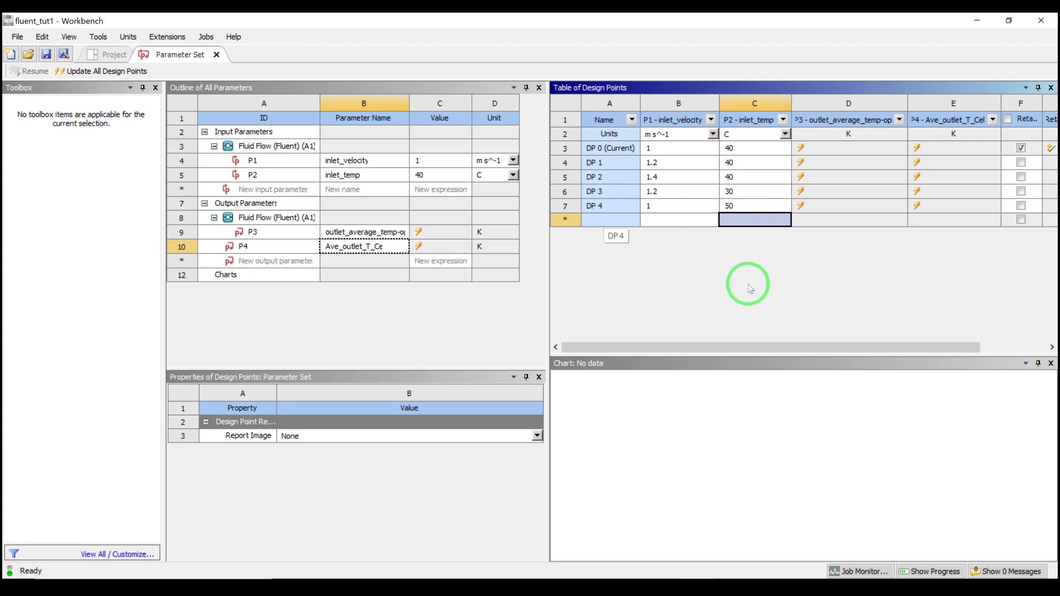
Step: Enable data retention for the four added design points, DP 1 to DP 4
{"action": "left_click_drag", "start_coordinate": [771, 348], "coordinate": [866, 345]}
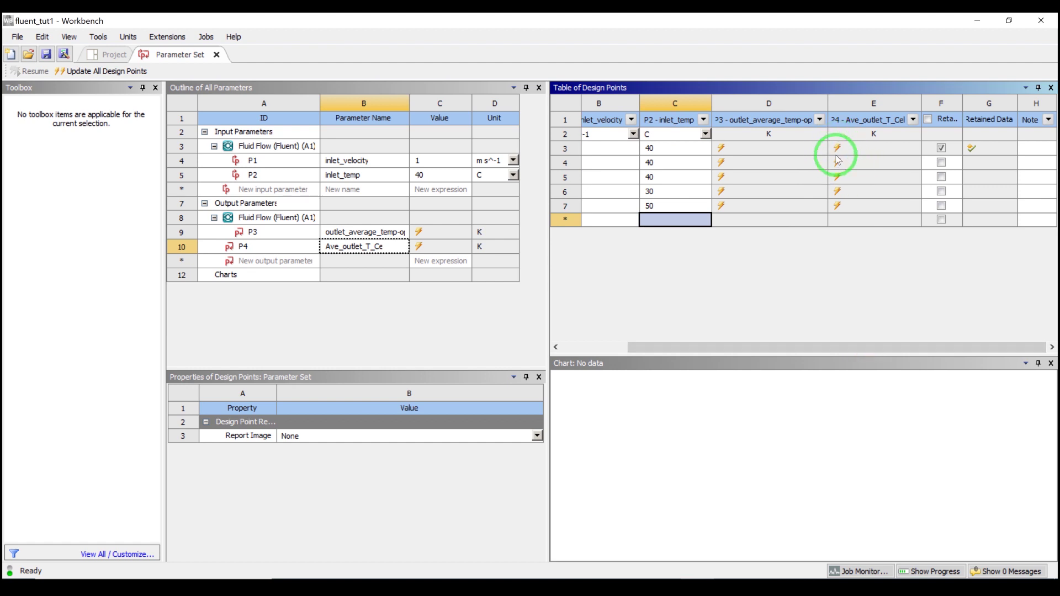
{"action": "left_click_drag", "start_coordinate": [680, 348], "coordinate": [572, 346]}
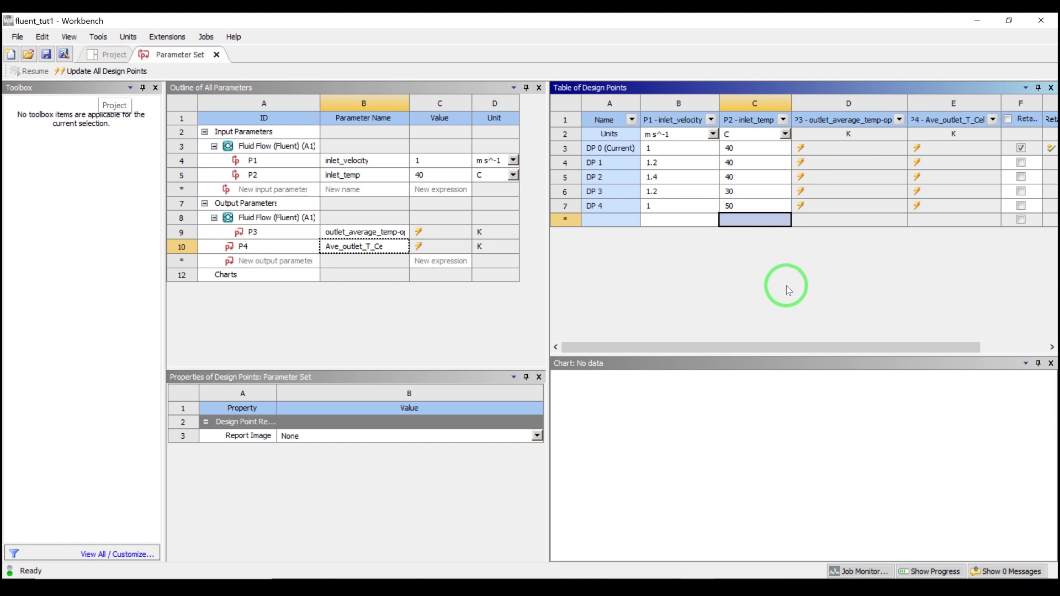
{"action": "left_click_drag", "start_coordinate": [776, 348], "coordinate": [843, 348]}
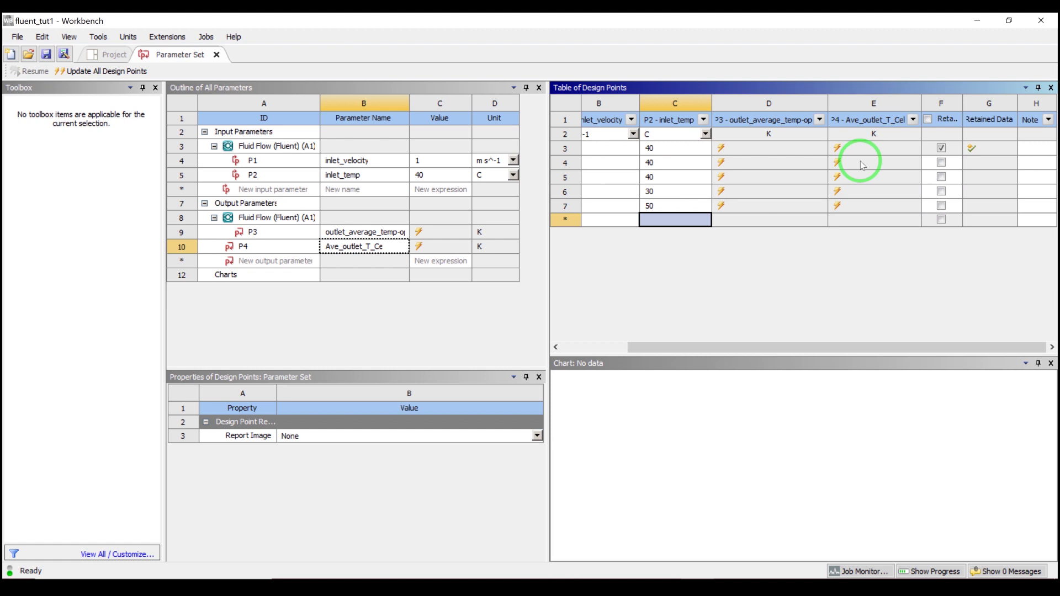
{"action": "left_click", "coordinate": [941, 162]}
{"action": "left_click", "coordinate": [941, 177]}
{"action": "left_click", "coordinate": [941, 191]}
{"action": "left_click", "coordinate": [941, 205]}
Step: Start the update of all design points and confirm it
{"action": "left_click_drag", "start_coordinate": [690, 347], "coordinate": [587, 359]}
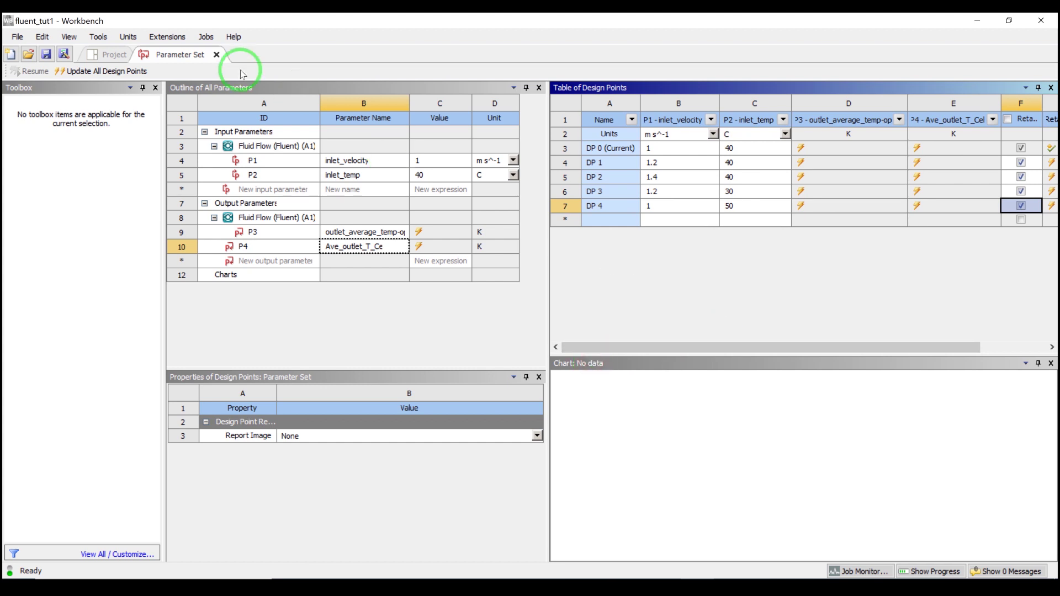
{"action": "left_click", "coordinate": [119, 73]}
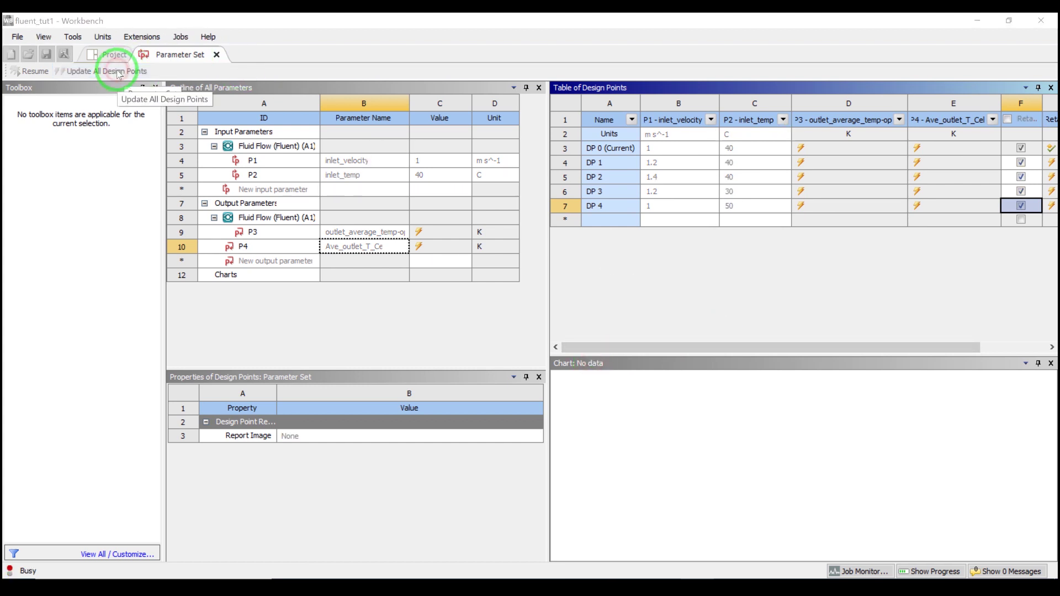
{"action": "left_click", "coordinate": [559, 327]}
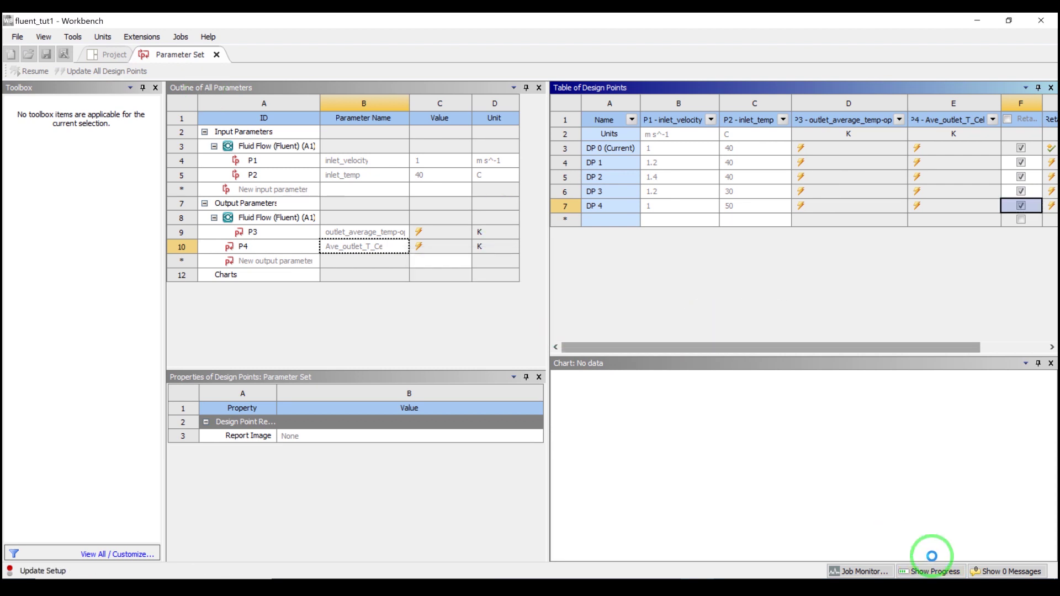
Step: Show the design point update progress and open the fluid flow system's results in CFD-Post
{"action": "left_click", "coordinate": [936, 571]}
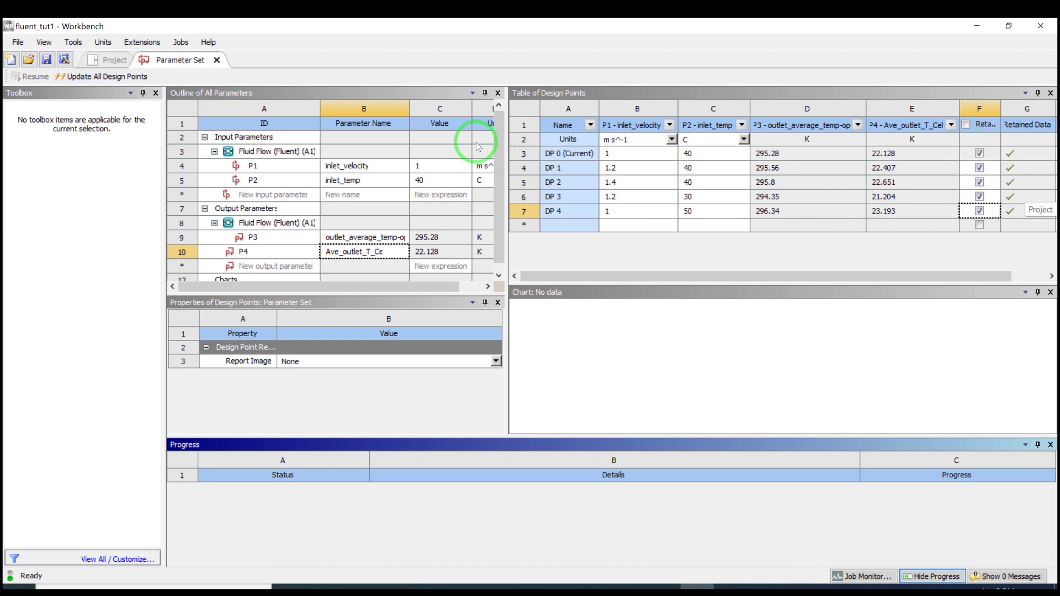
{"action": "left_click", "coordinate": [111, 59]}
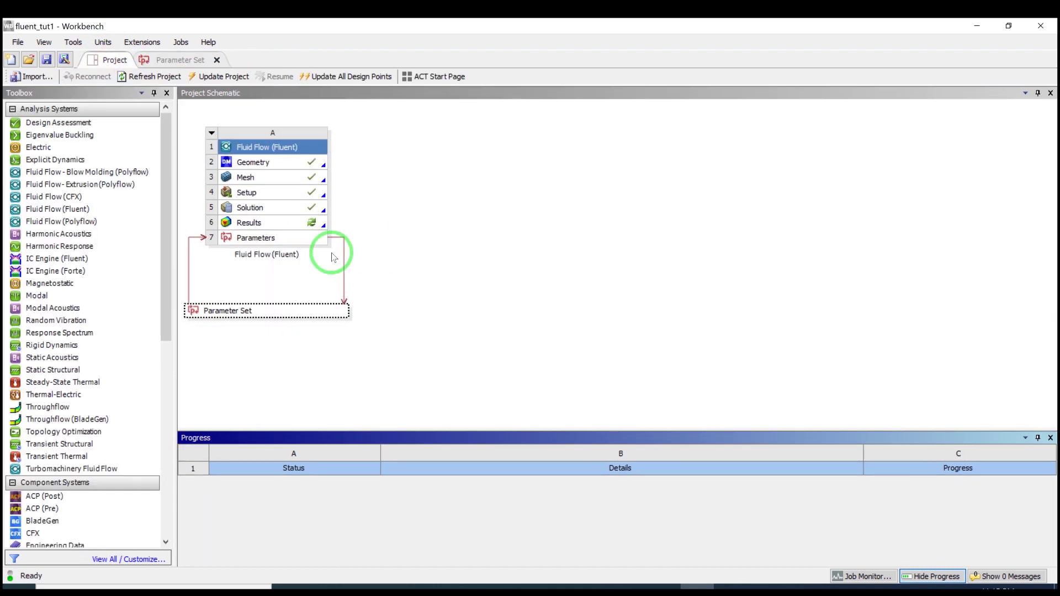
{"action": "double_click", "coordinate": [273, 225]}
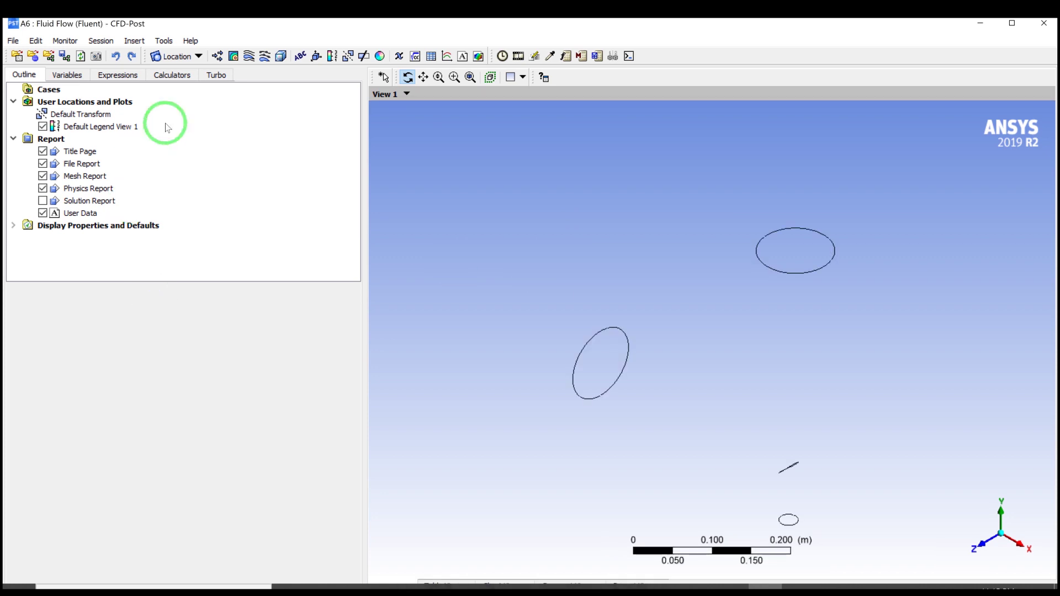
Step: Create a slice plane across all domains with the Three Points method, view it along the Z axis, and hide it
{"action": "left_click", "coordinate": [178, 57]}
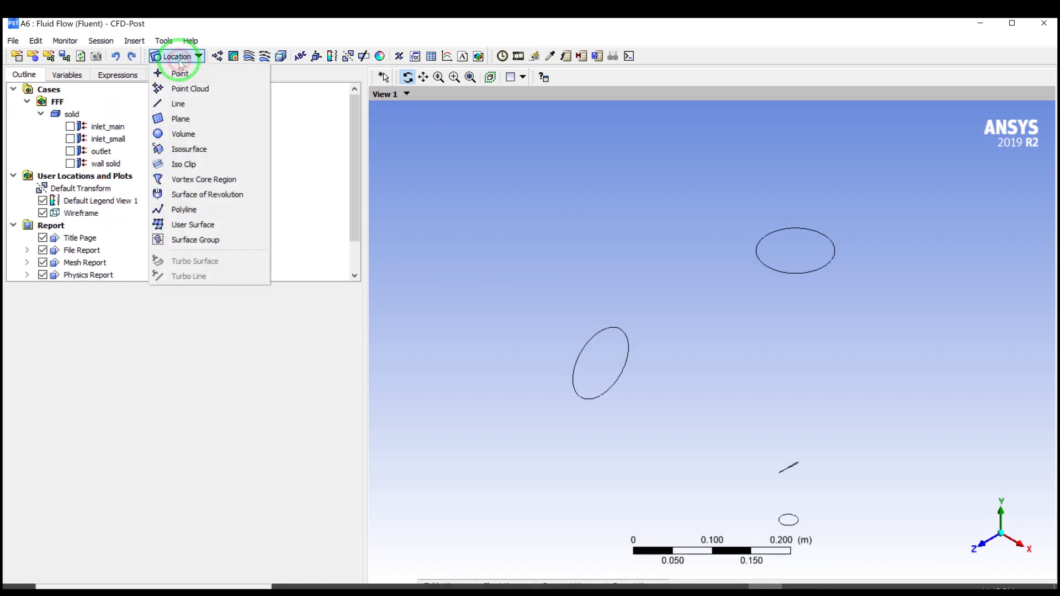
{"action": "left_click", "coordinate": [191, 118]}
{"action": "left_click", "coordinate": [228, 176]}
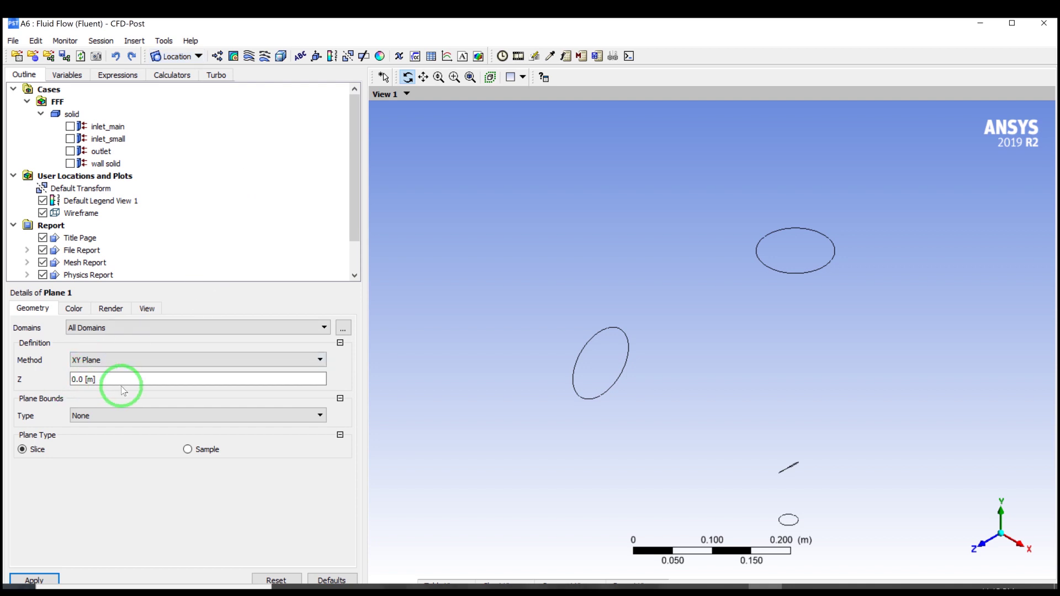
{"action": "left_click", "coordinate": [135, 361]}
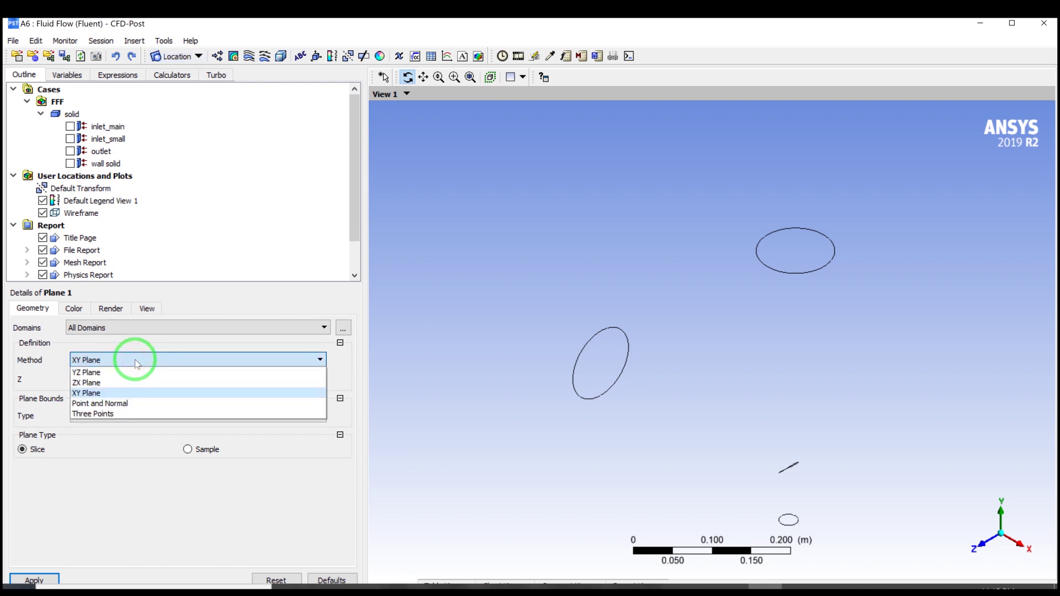
{"action": "left_click", "coordinate": [91, 413]}
{"action": "left_click", "coordinate": [32, 577]}
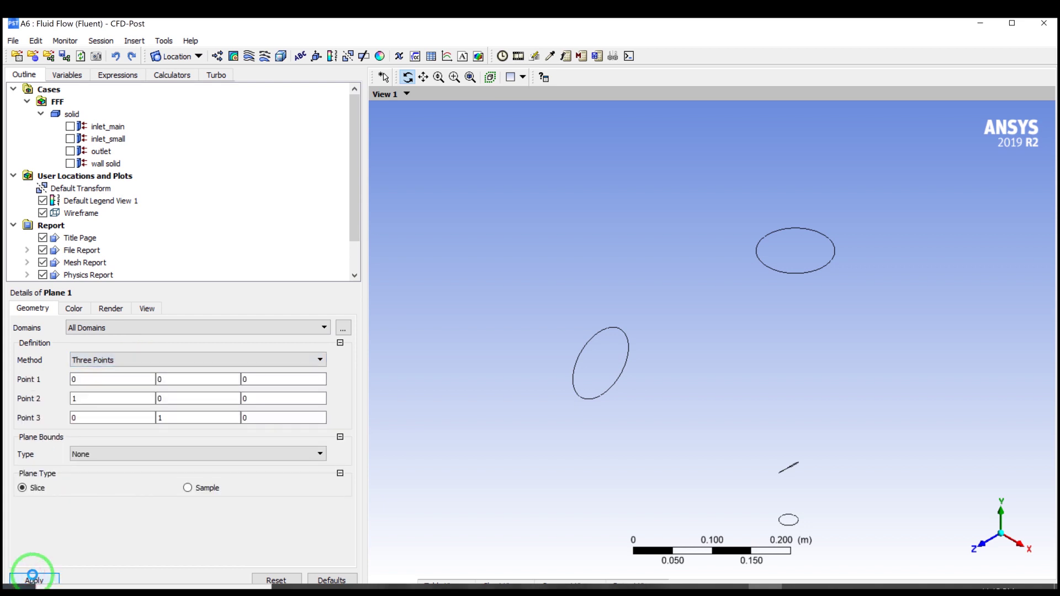
{"action": "left_click", "coordinate": [988, 549]}
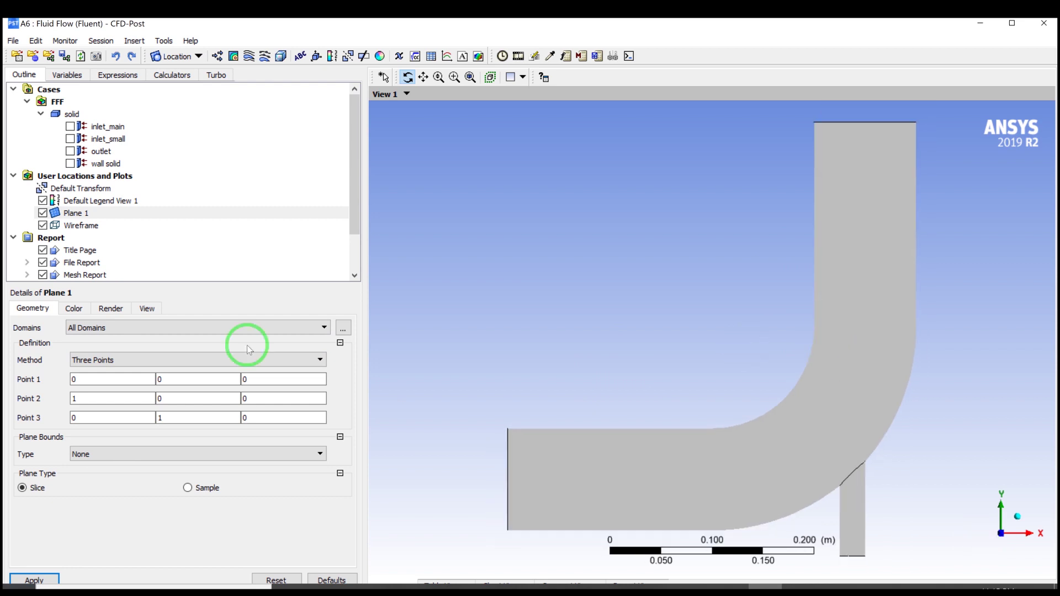
{"action": "left_click", "coordinate": [43, 213]}
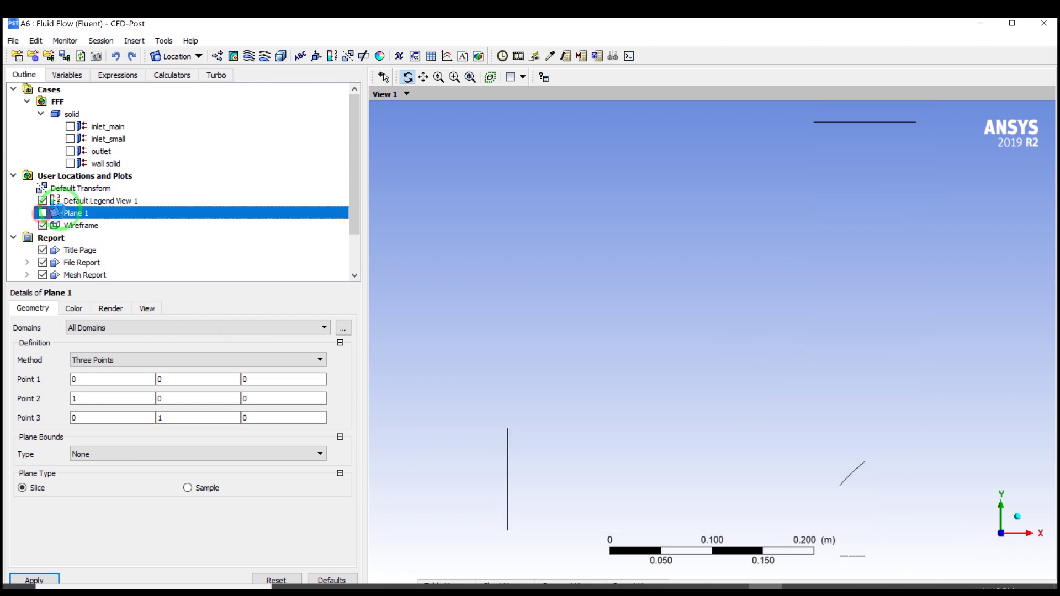
Step: Insert a contour located on Plane 1 with Temperature as its variable
{"action": "left_click", "coordinate": [233, 56]}
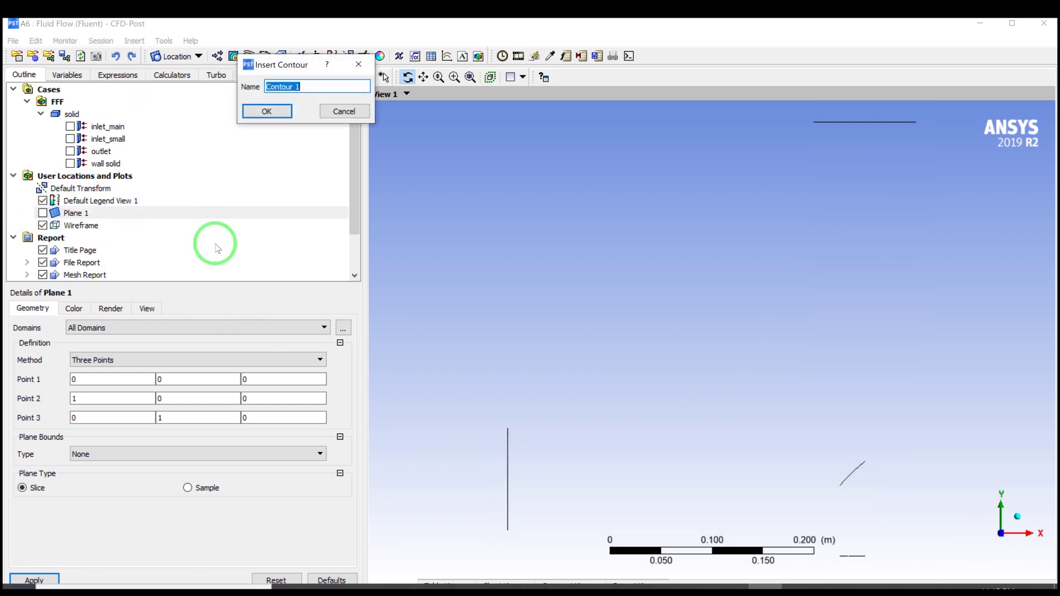
{"action": "left_click", "coordinate": [269, 117]}
{"action": "left_click", "coordinate": [113, 347]}
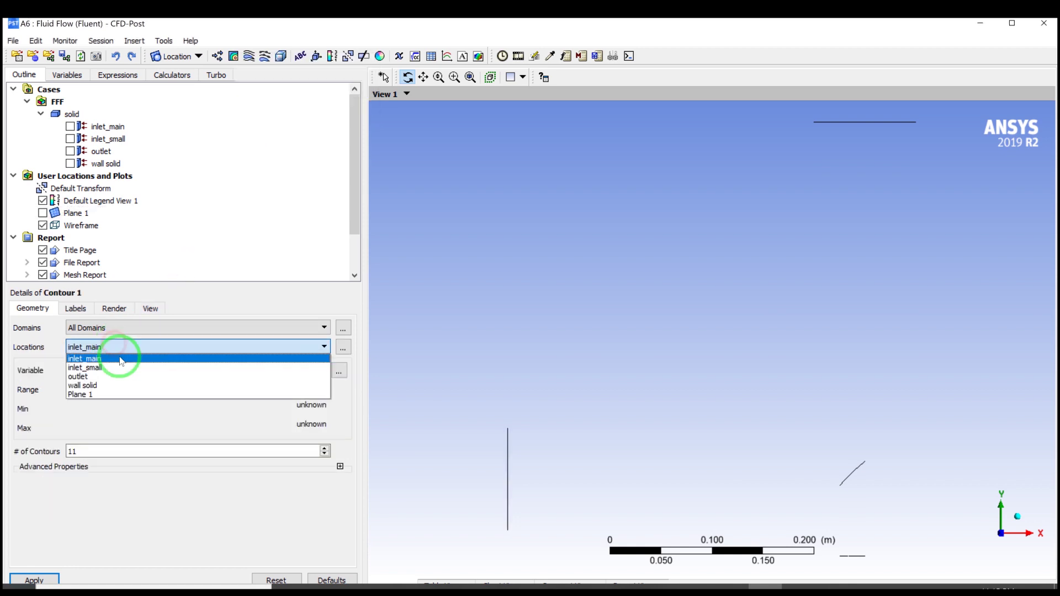
{"action": "left_click", "coordinate": [109, 394]}
{"action": "left_click", "coordinate": [107, 369]}
{"action": "left_click", "coordinate": [109, 409]}
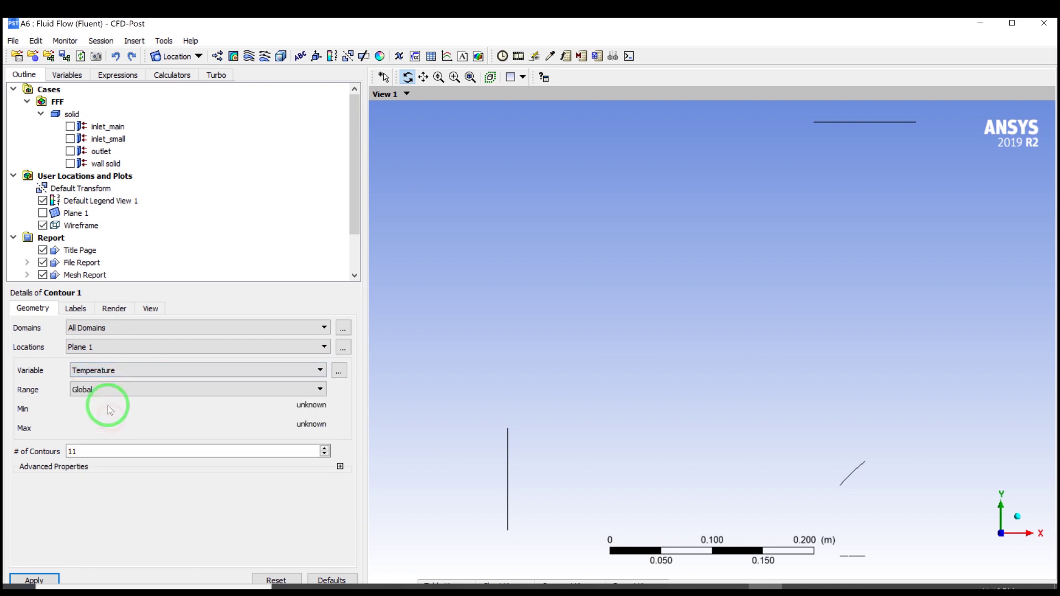
Step: Set the temperature contour's range to Local with 20 contours and apply it
{"action": "left_click", "coordinate": [107, 389]}
{"action": "left_click", "coordinate": [85, 414]}
{"action": "double_click", "coordinate": [77, 451]}
{"action": "type", "text": "2"}
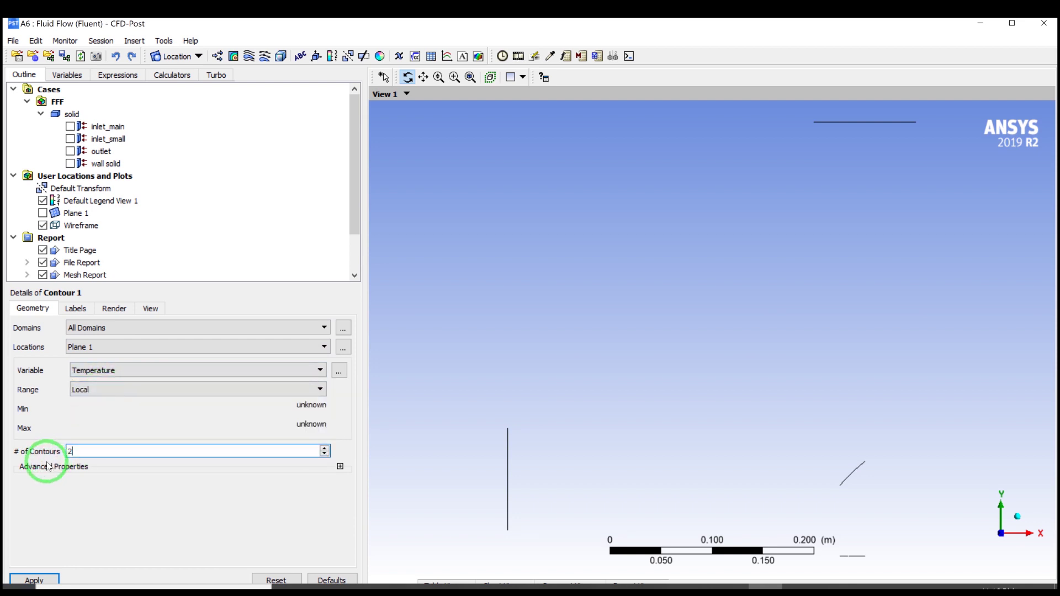
{"action": "type", "text": "0"}
{"action": "left_click", "coordinate": [32, 580]}
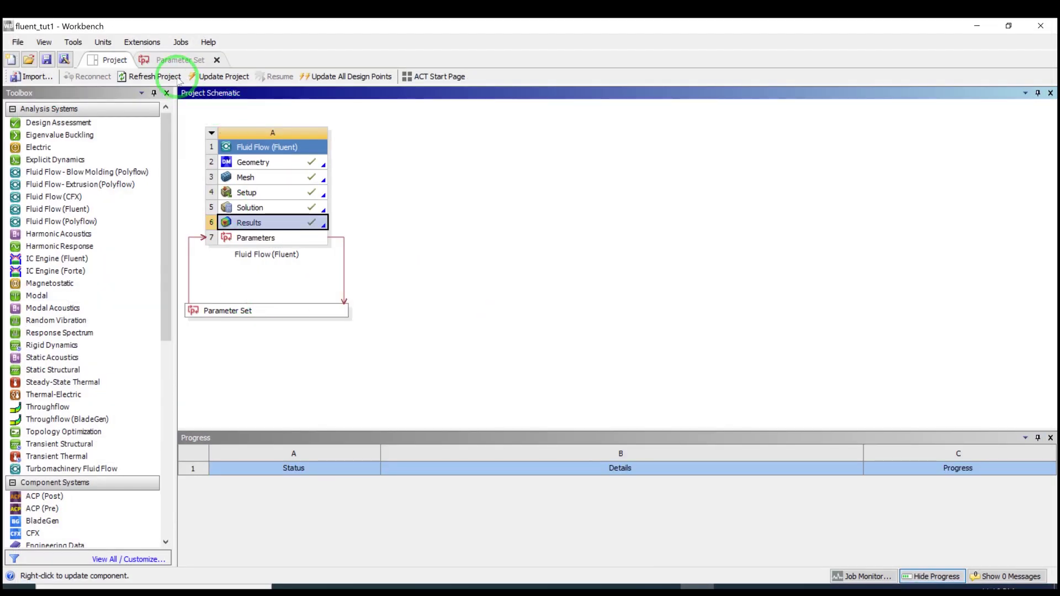
Step: Return to the parameter set in Workbench and make DP 4 the current design point
{"action": "left_click", "coordinate": [175, 60]}
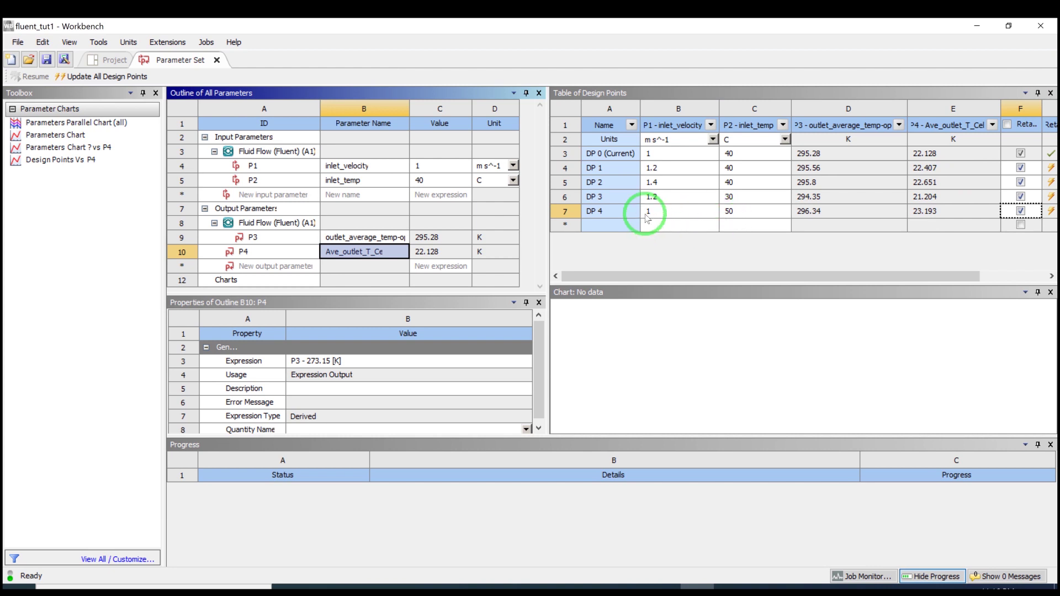
{"action": "left_click", "coordinate": [612, 213]}
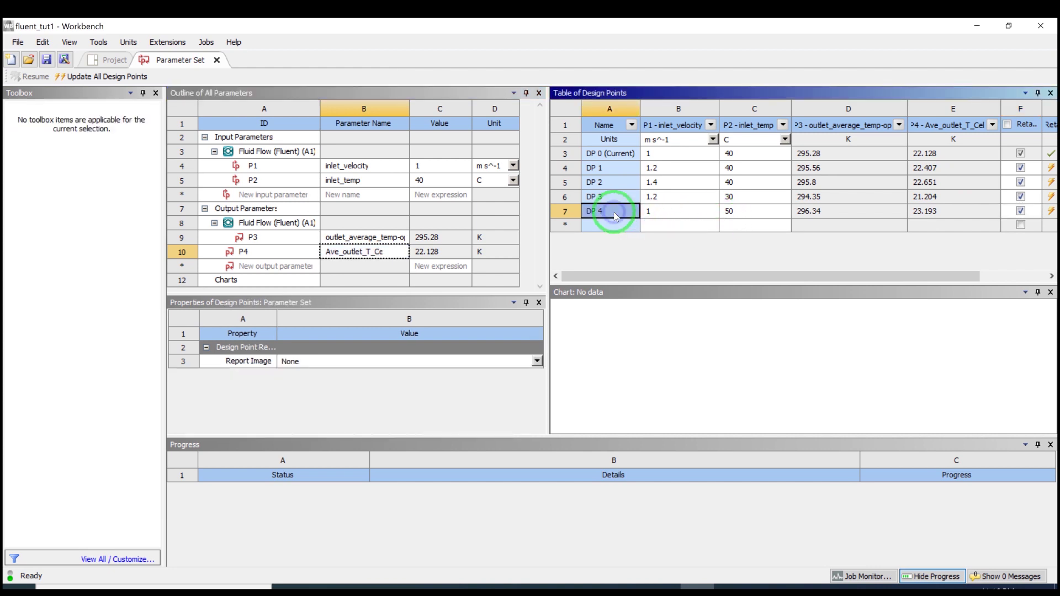
{"action": "right_click", "coordinate": [616, 215]}
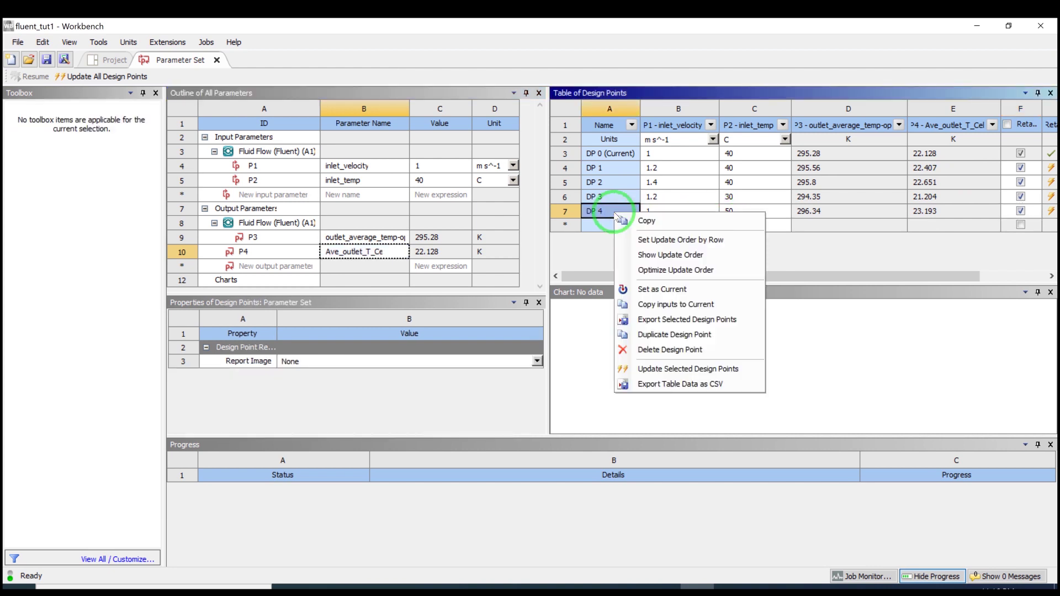
{"action": "left_click", "coordinate": [663, 290]}
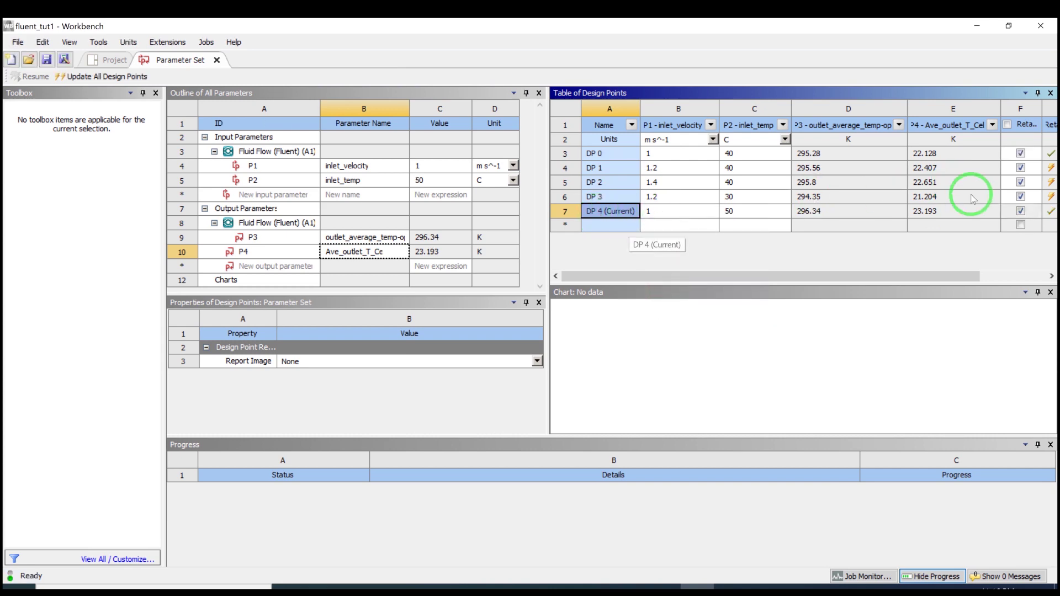
Step: Review the DP 4 temperature contour in CFD-Post, close it, and save the project in Workbench
{"action": "left_click", "coordinate": [97, 63]}
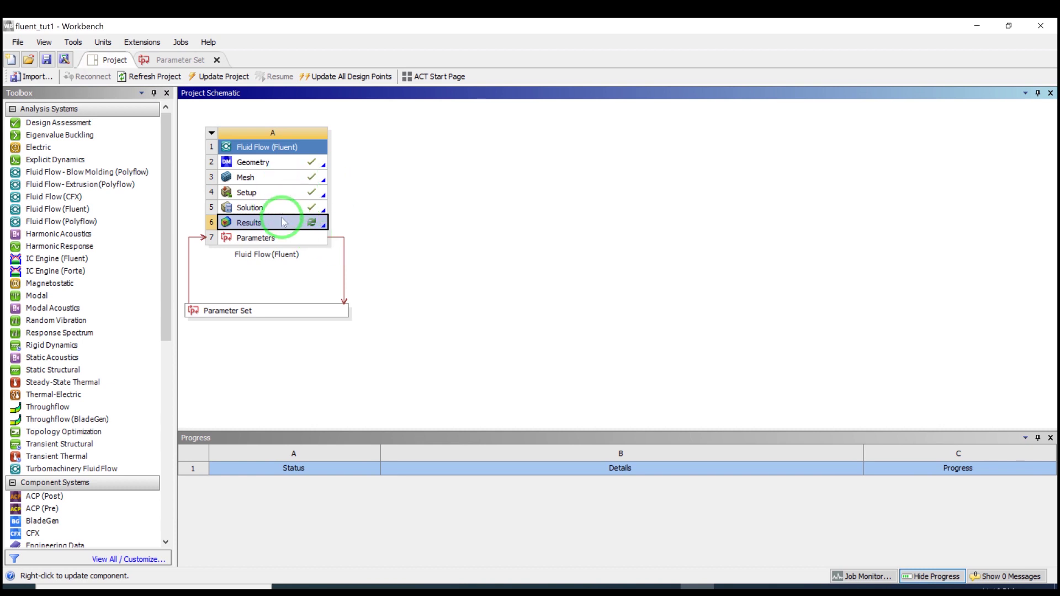
{"action": "double_click", "coordinate": [283, 222]}
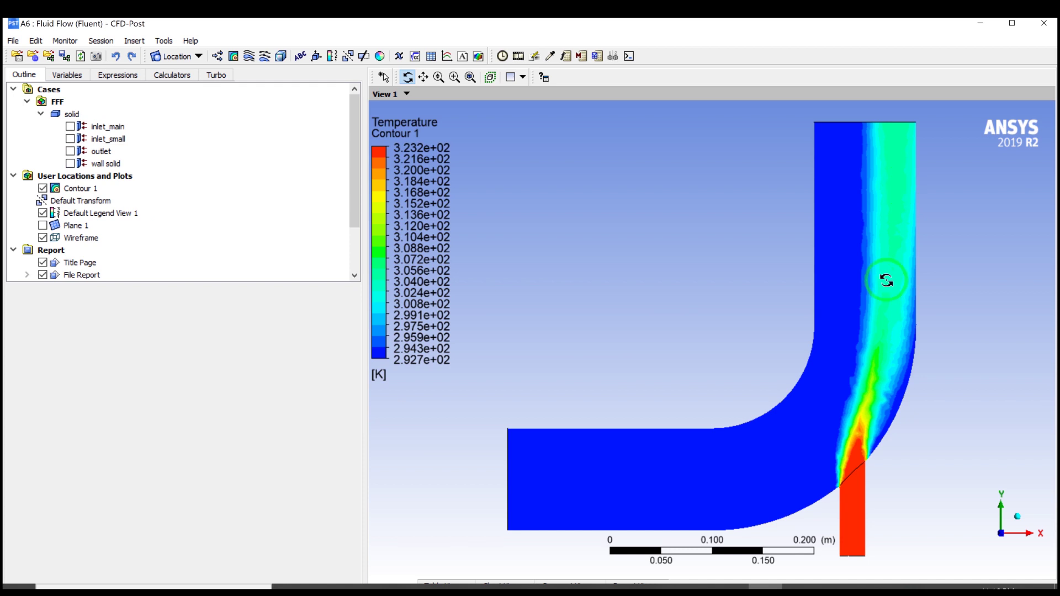
{"action": "left_click", "coordinate": [1039, 25]}
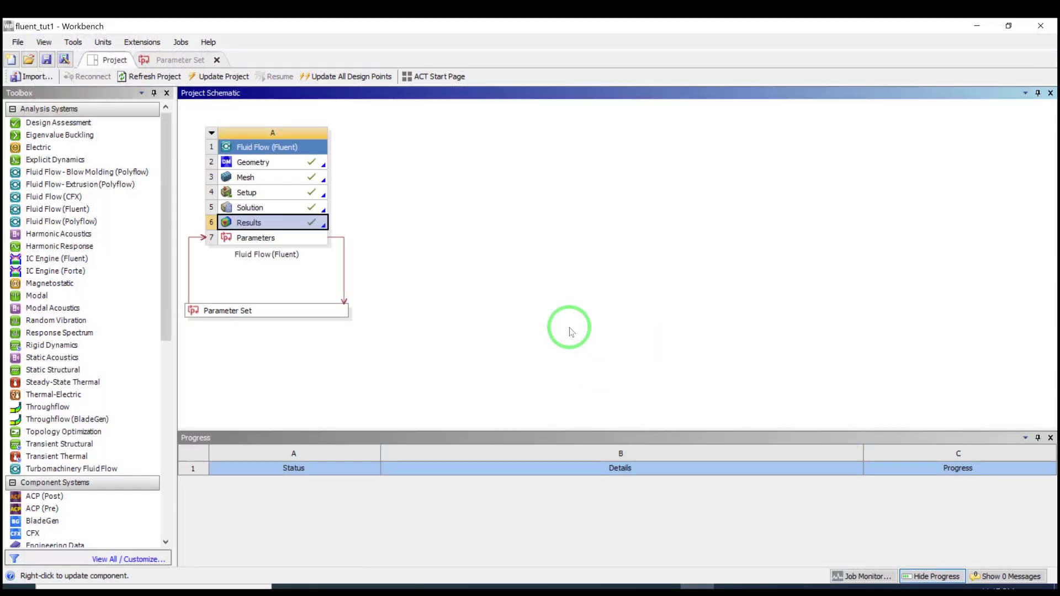
{"action": "left_click", "coordinate": [49, 59]}
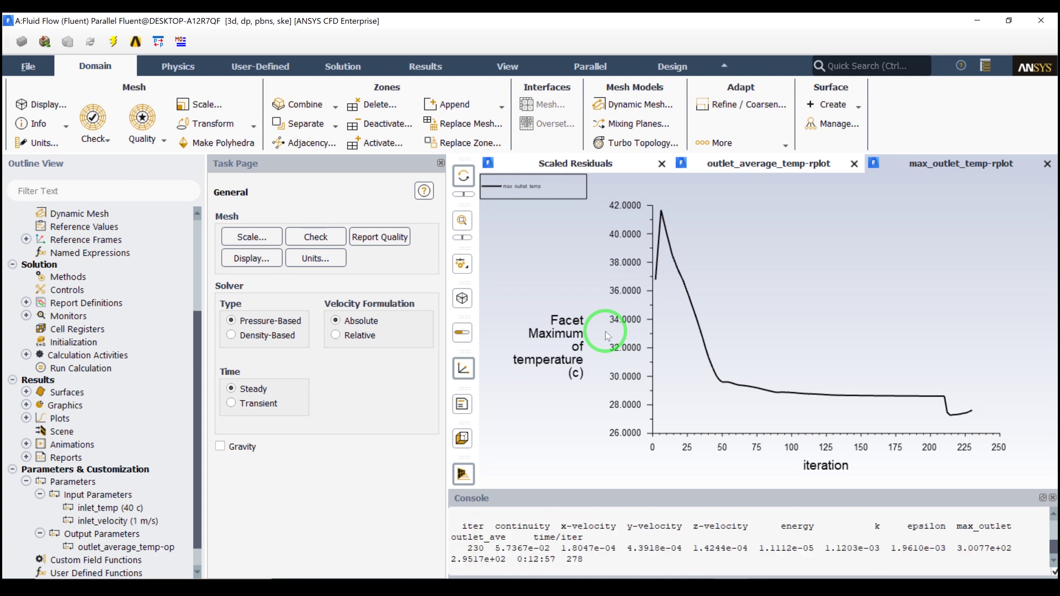
Step: Switch to Fluent's scaled residuals plot to examine convergence of the running solution
{"action": "left_click", "coordinate": [627, 166]}
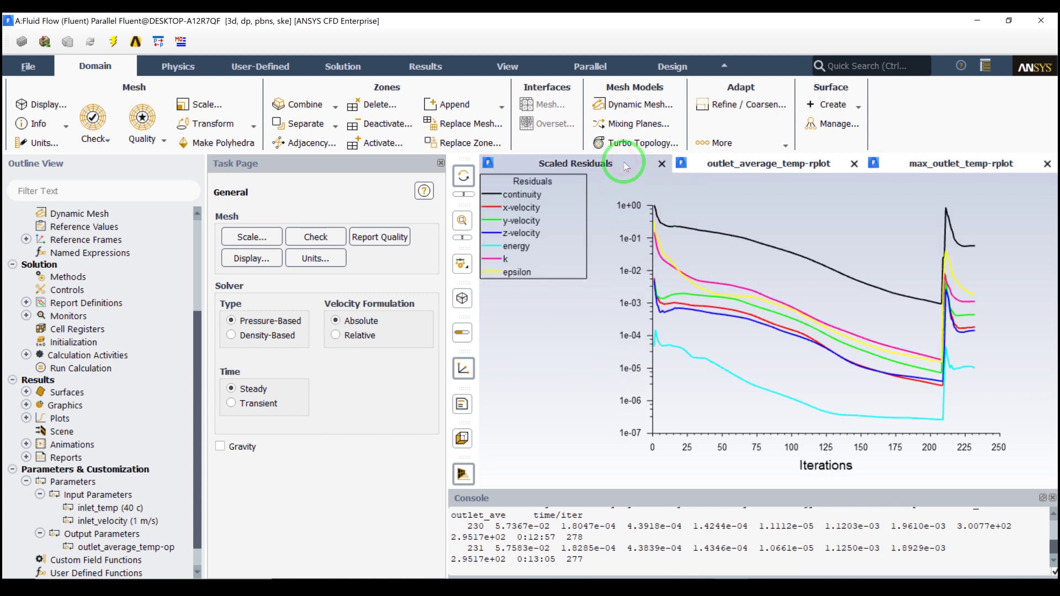